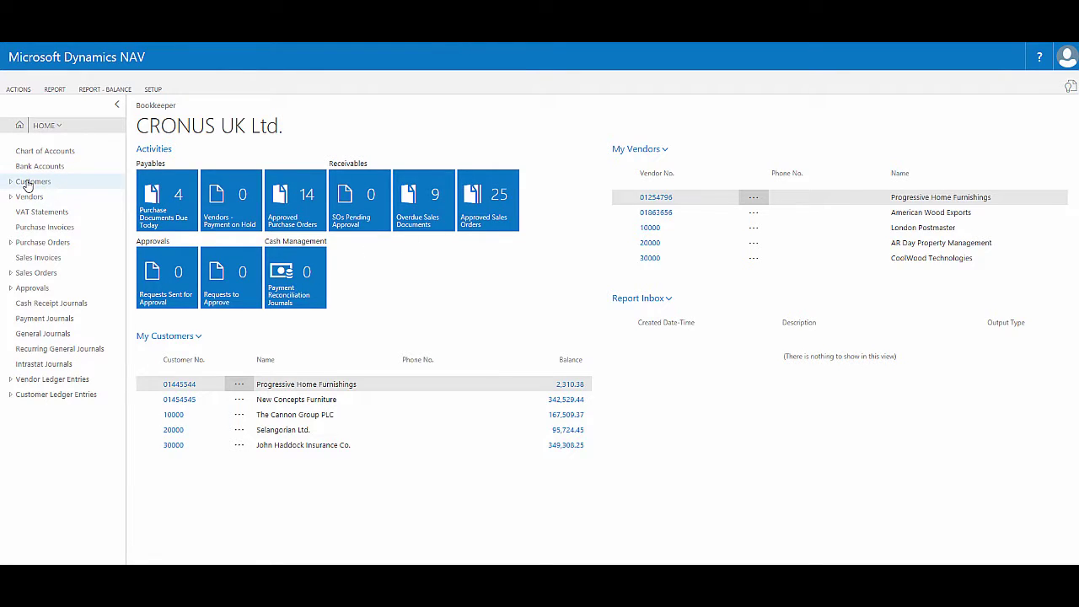
# Open the customer card for The Cannon Group PLC.
pyautogui.click(28, 182)
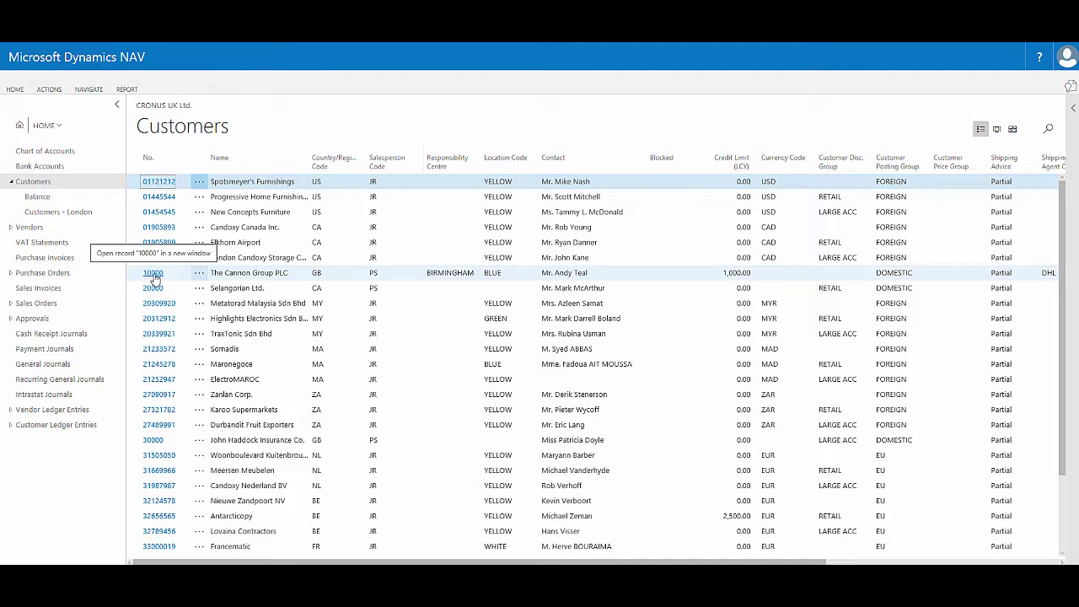
pyautogui.click(153, 274)
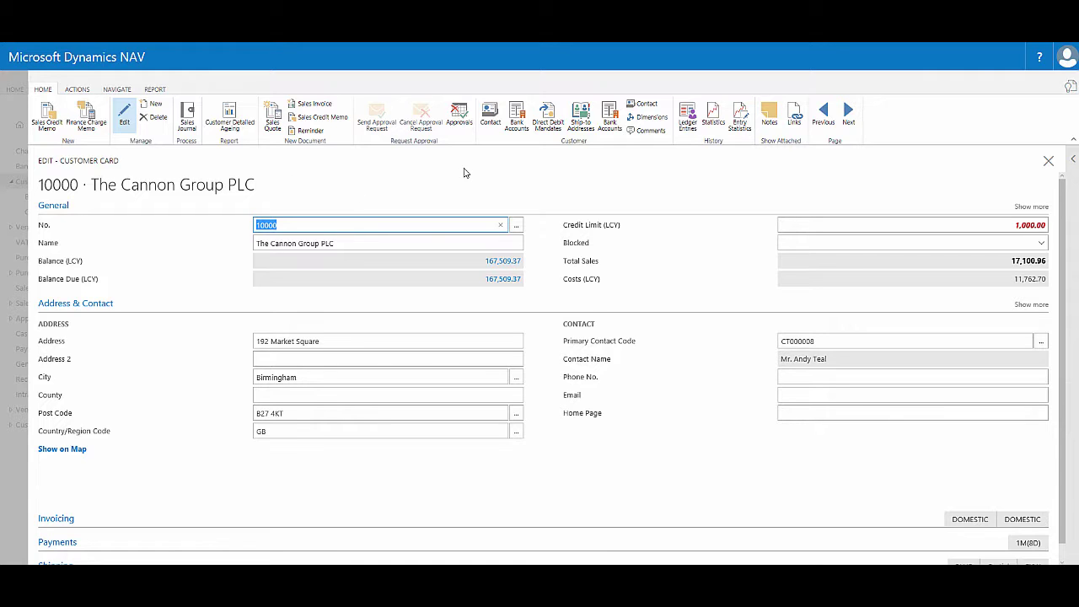
# Look through the customer card's Home, Actions, Navigate and Report commands, and leave the ribbon collapsed.
pyautogui.click(43, 89)
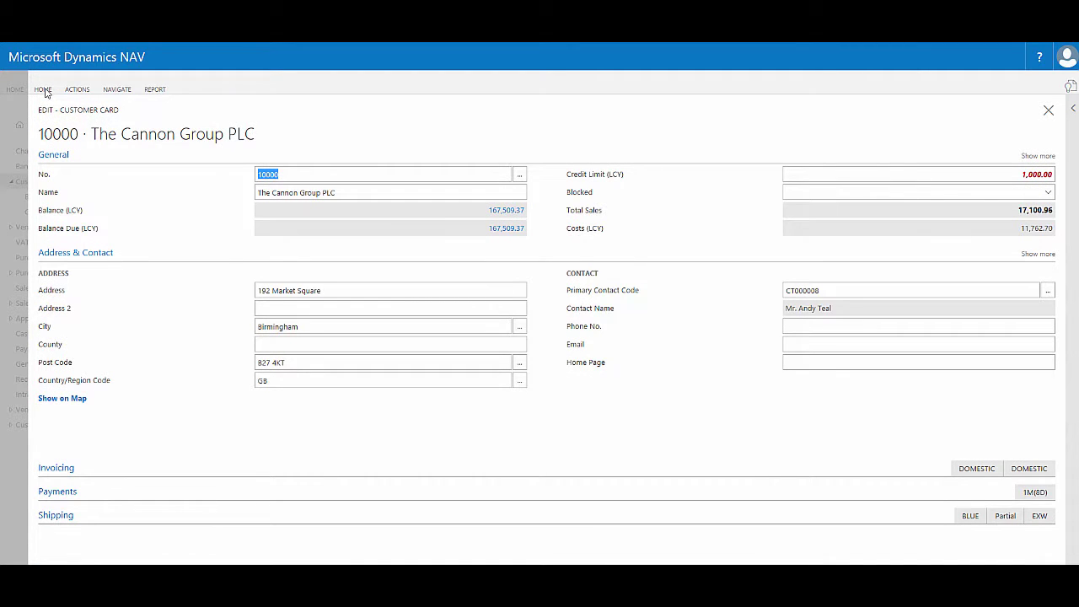
pyautogui.click(43, 89)
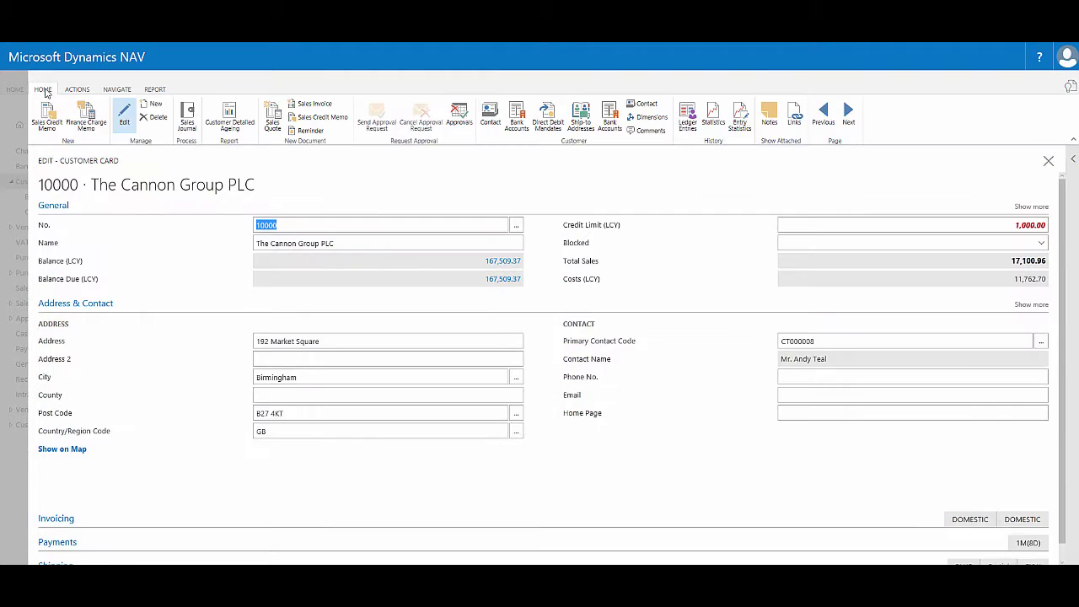
pyautogui.click(43, 89)
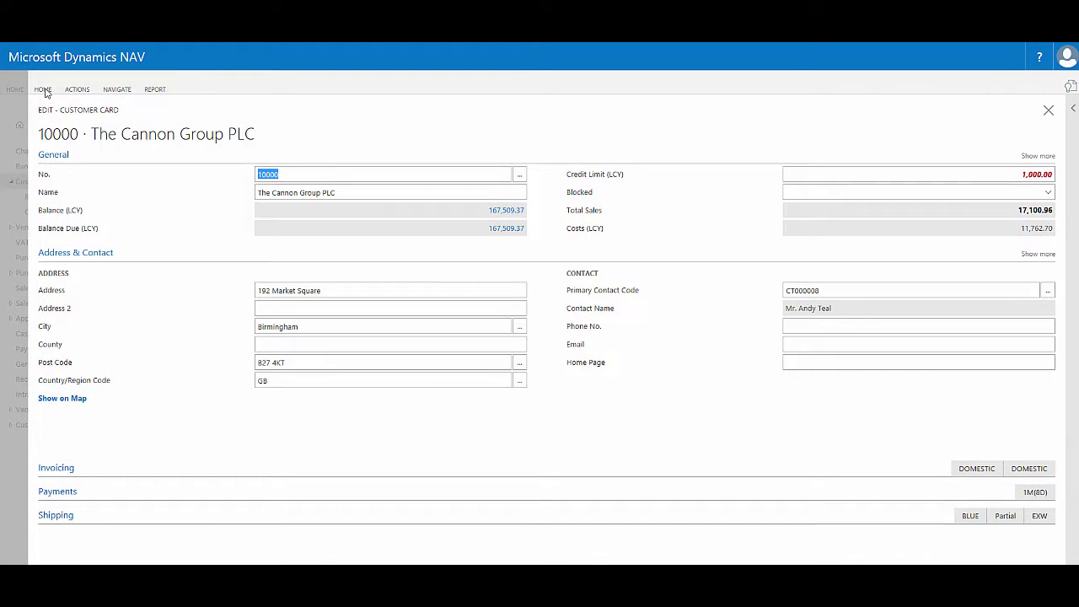
pyautogui.click(43, 90)
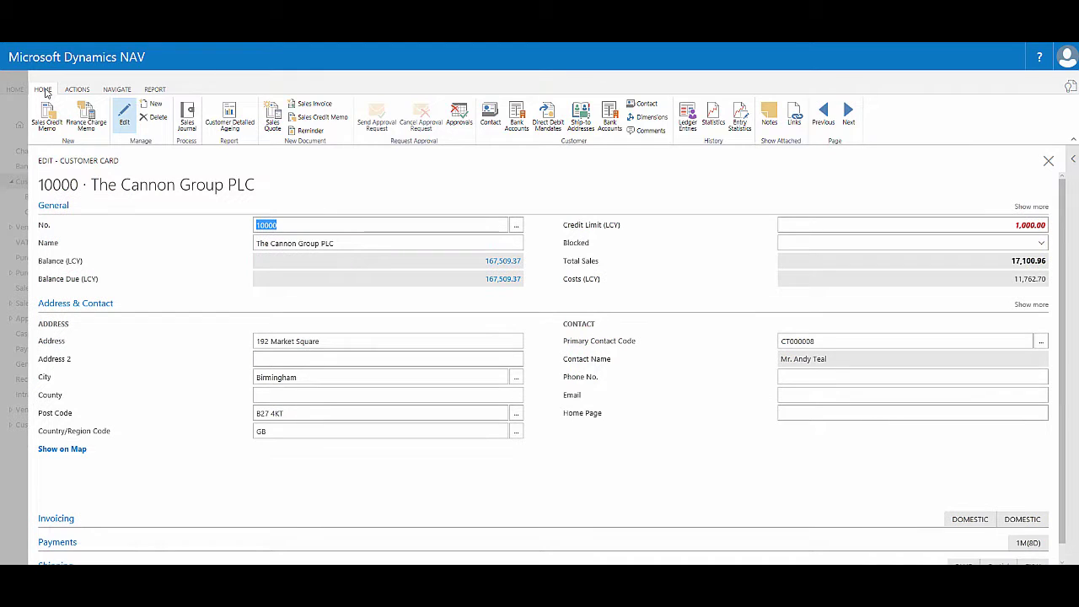
pyautogui.click(77, 89)
pyautogui.click(109, 89)
pyautogui.click(154, 90)
pyautogui.click(156, 91)
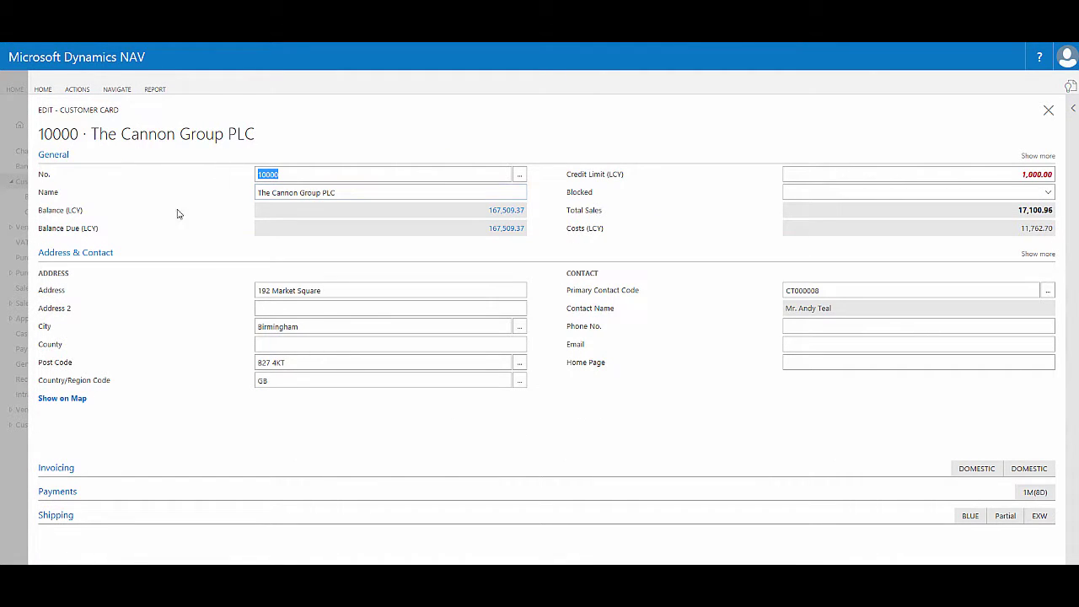
# Expand the customer card's FactBox pane, view the list of ongoing sales orders from the sales history, and return to the card.
pyautogui.click(1074, 113)
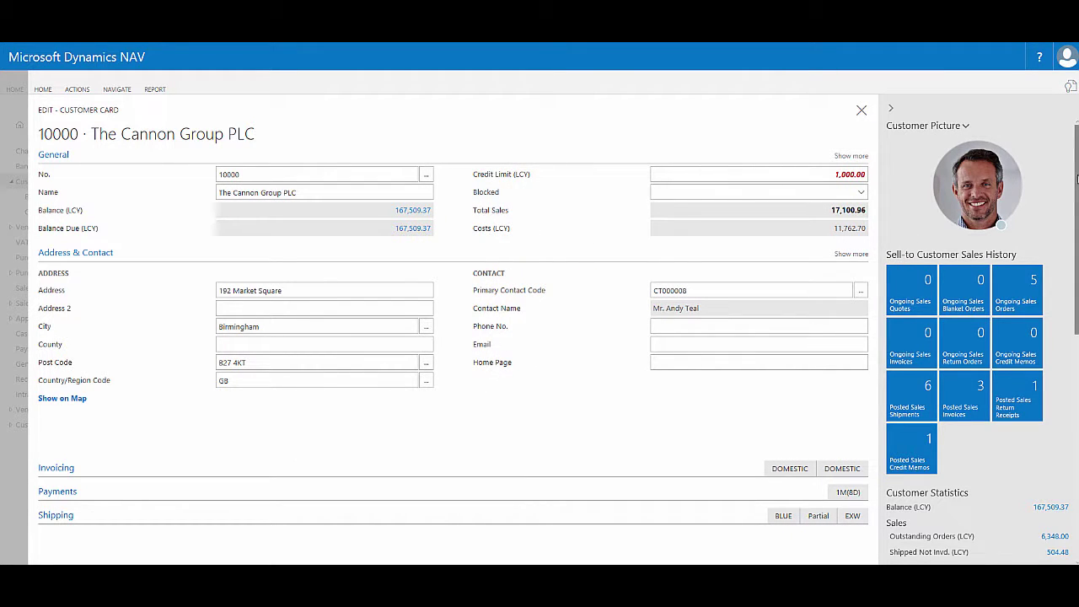
pyautogui.scroll(-5, 1076, 178)
pyautogui.scroll(5, 1077, 179)
pyautogui.scroll(-1, 1077, 179)
pyautogui.scroll(-1, 1077, 178)
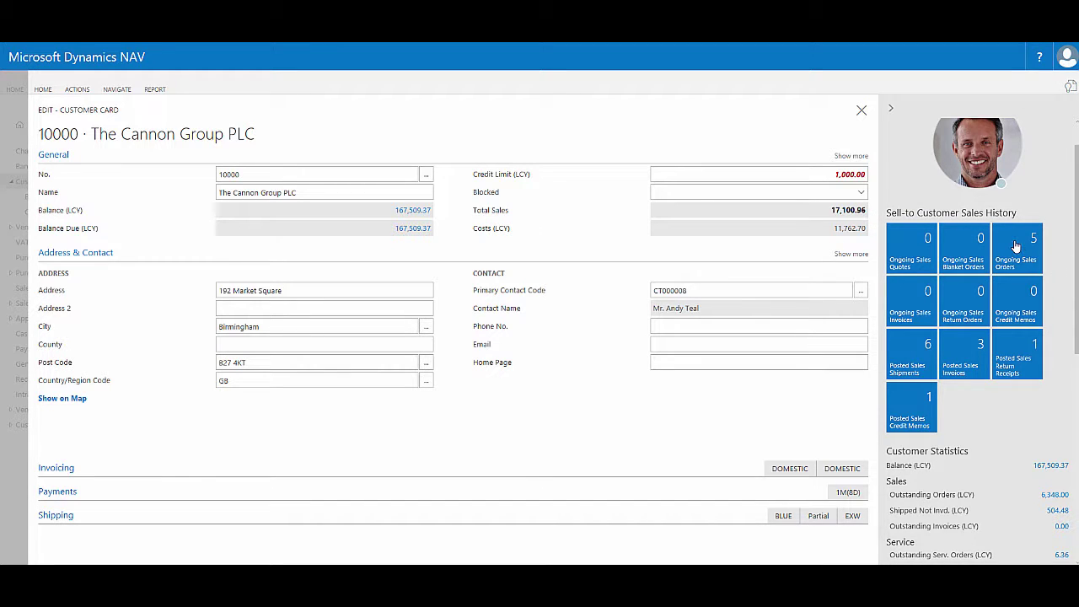
pyautogui.click(1016, 246)
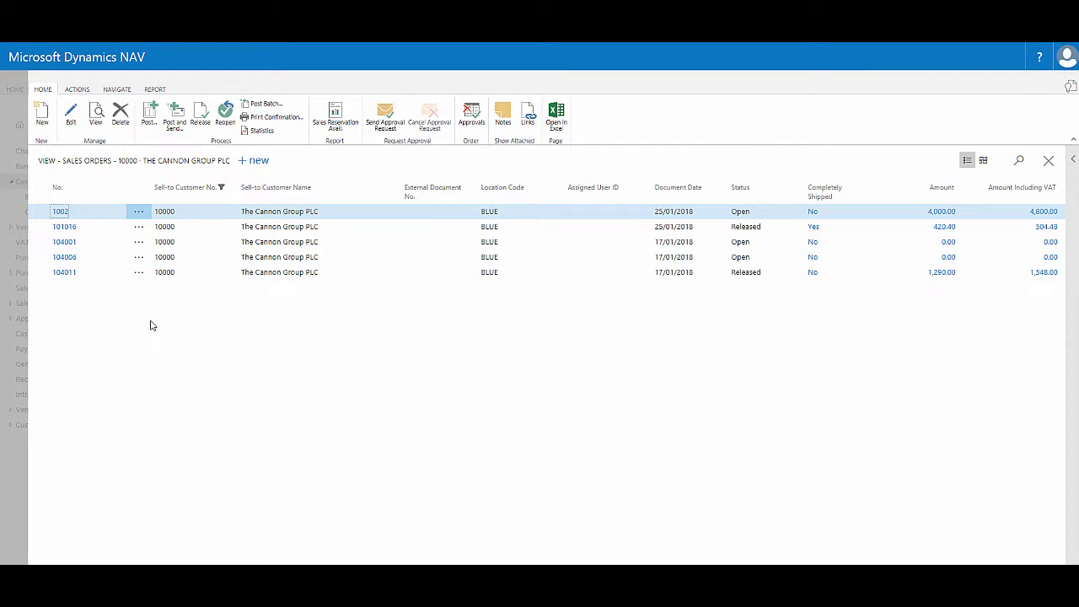
pyautogui.click(1048, 160)
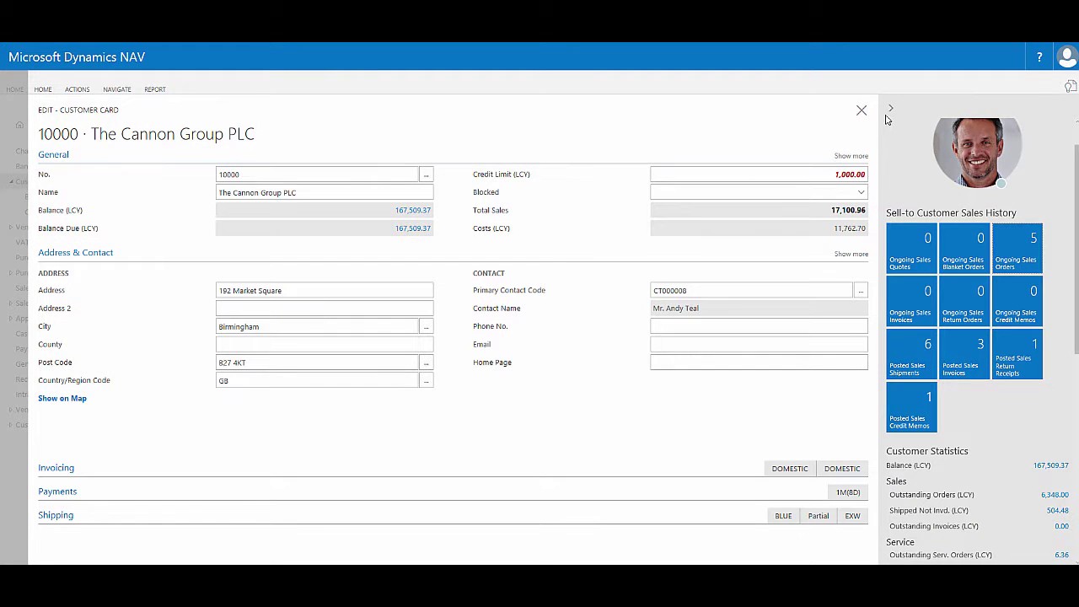
# Collapse and expand the FactBox pane twice, leaving it displayed.
pyautogui.click(889, 111)
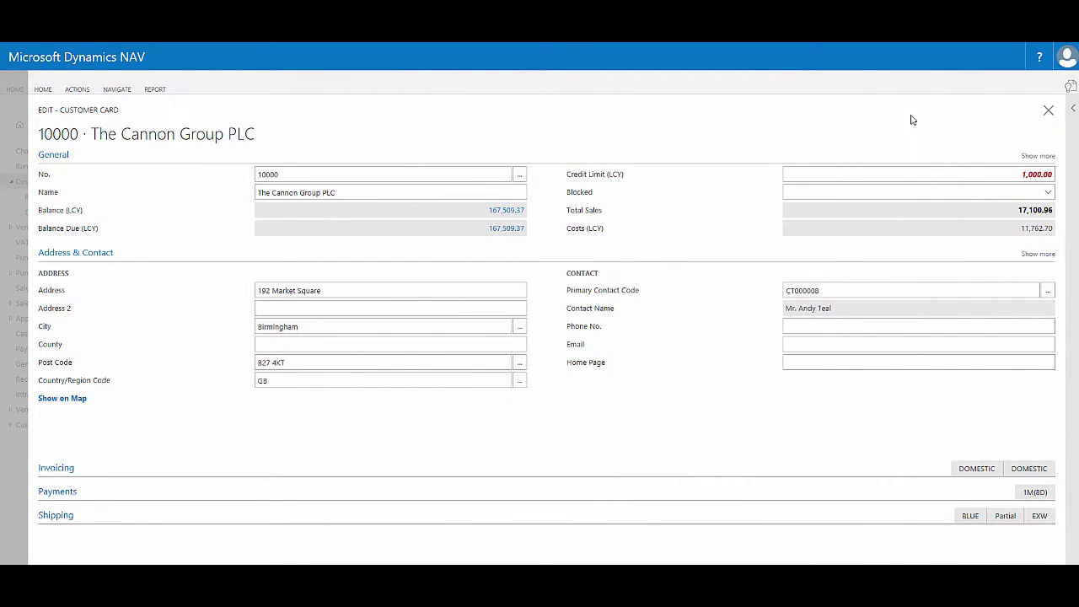
pyautogui.click(1075, 113)
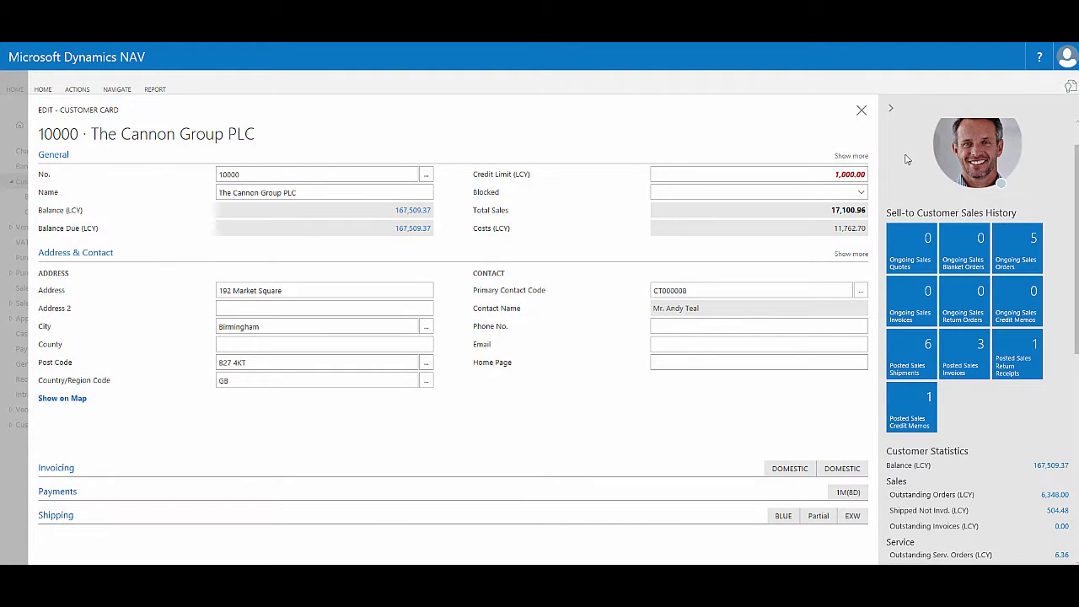
pyautogui.click(892, 112)
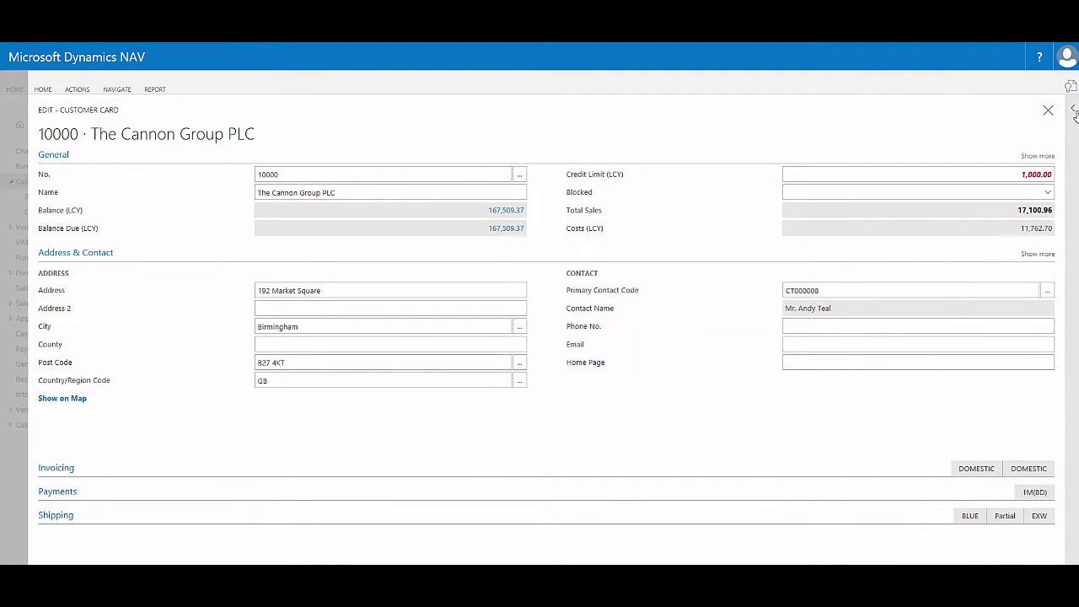
pyautogui.click(1073, 108)
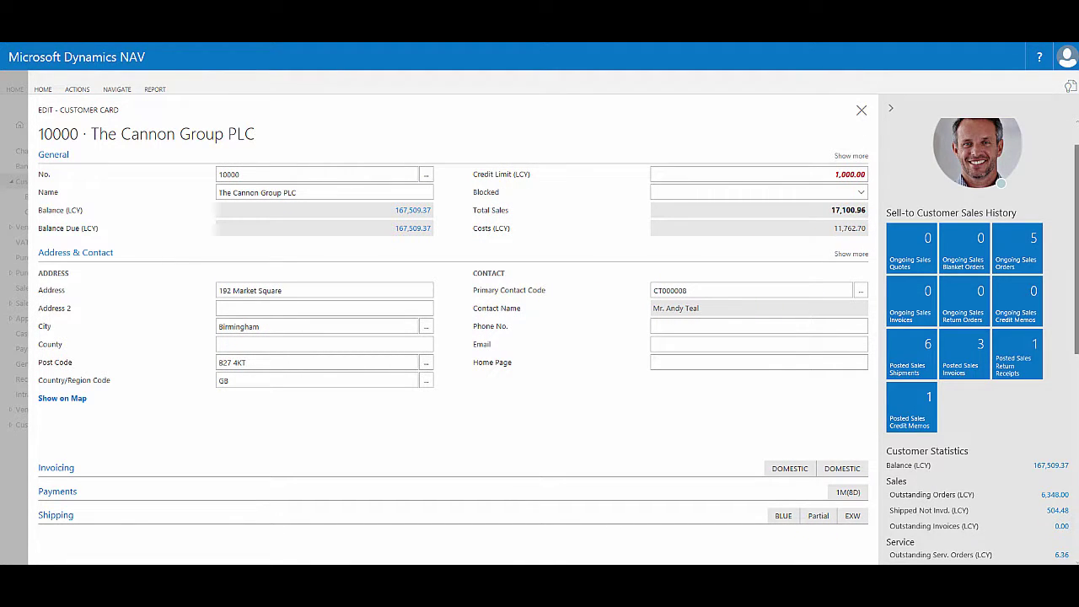
# View the ledger entries behind the Balance (LCY) figure in Customer Statistics, and return to the customer card.
pyautogui.scroll(-3, 1073, 169)
pyautogui.scroll(3, 978, 337)
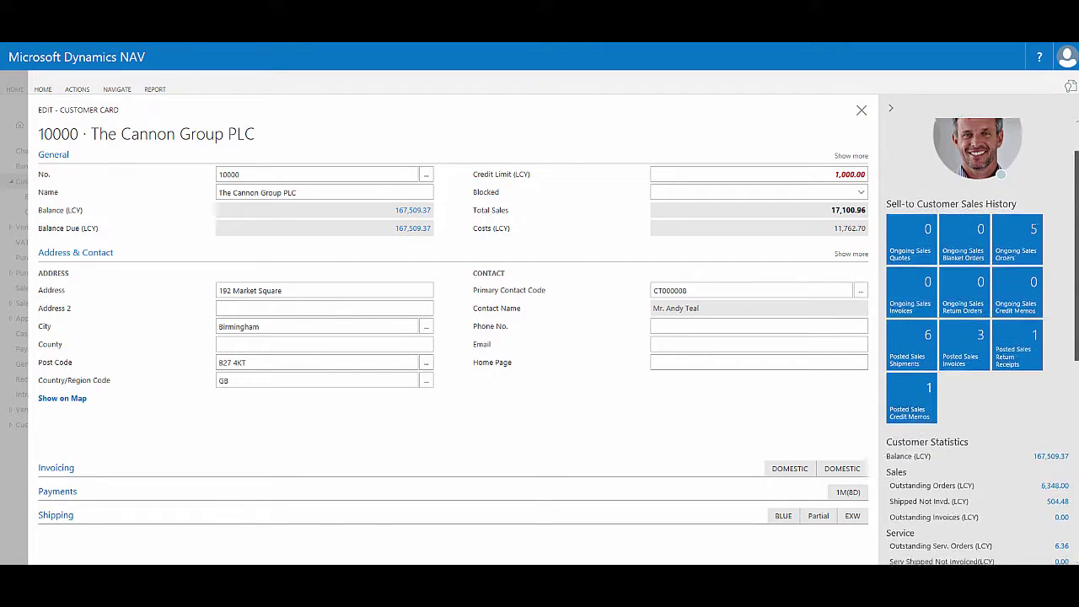
pyautogui.scroll(-5, 978, 337)
pyautogui.scroll(-2, 978, 337)
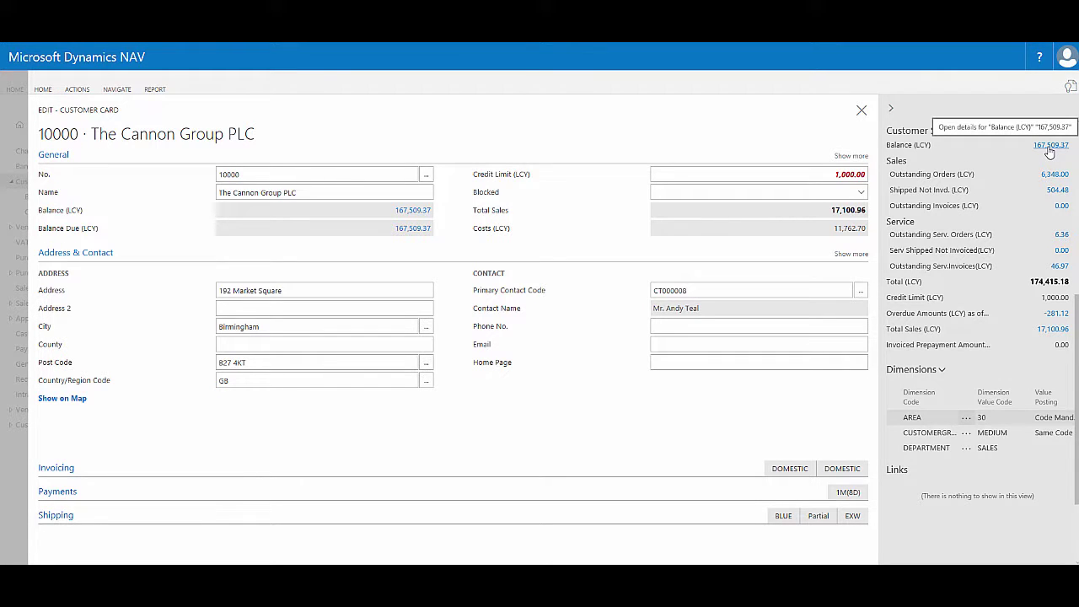
pyautogui.click(1048, 146)
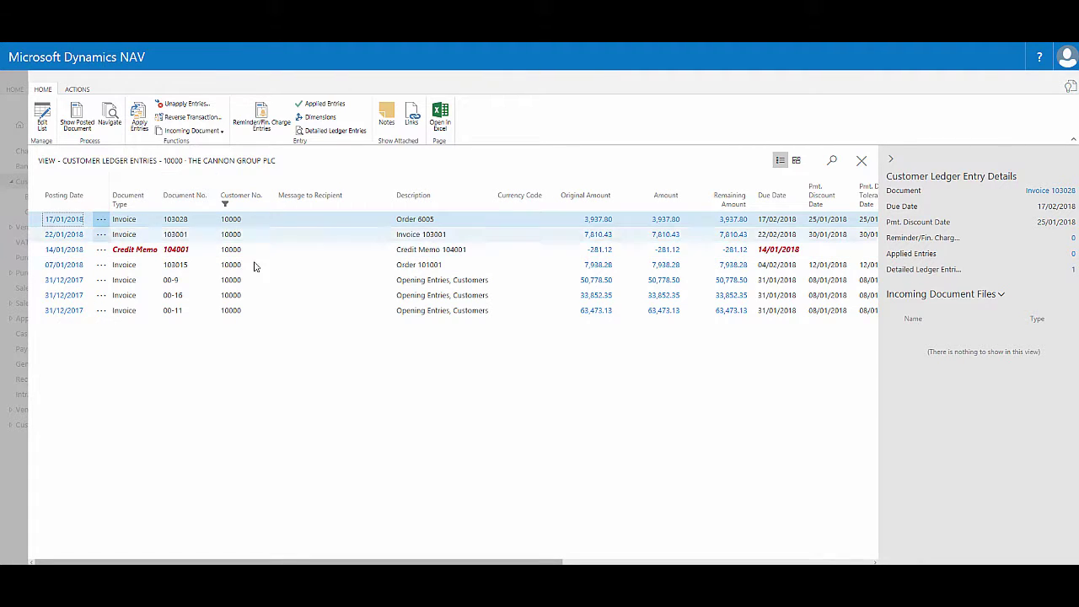
pyautogui.click(861, 160)
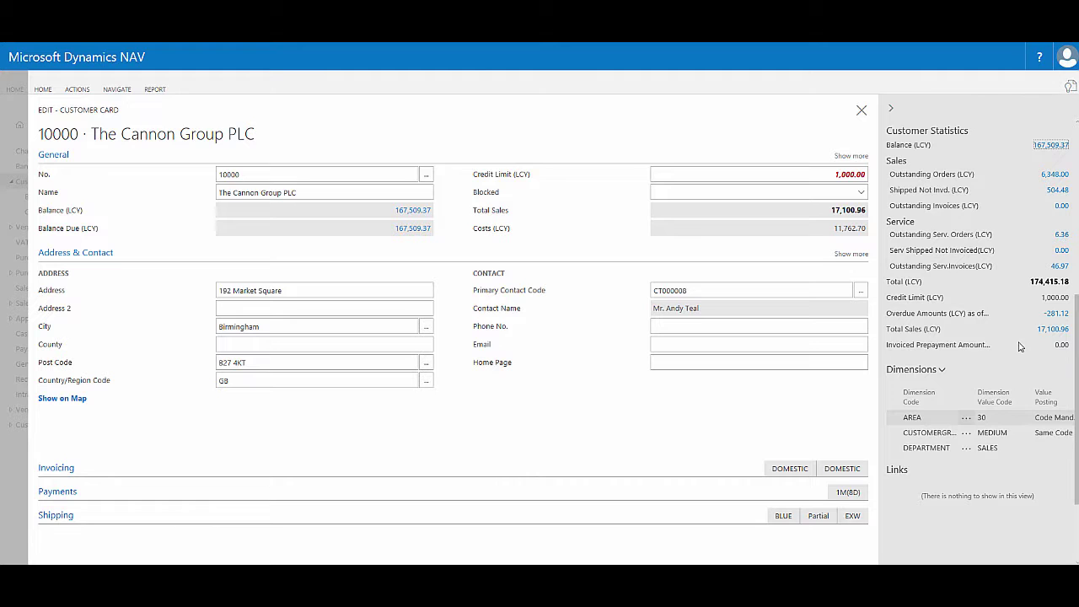
# Review the Dimensions, Links and Notes FactBoxes, and collapse the FactBox pane.
pyautogui.scroll(-2, 1017, 345)
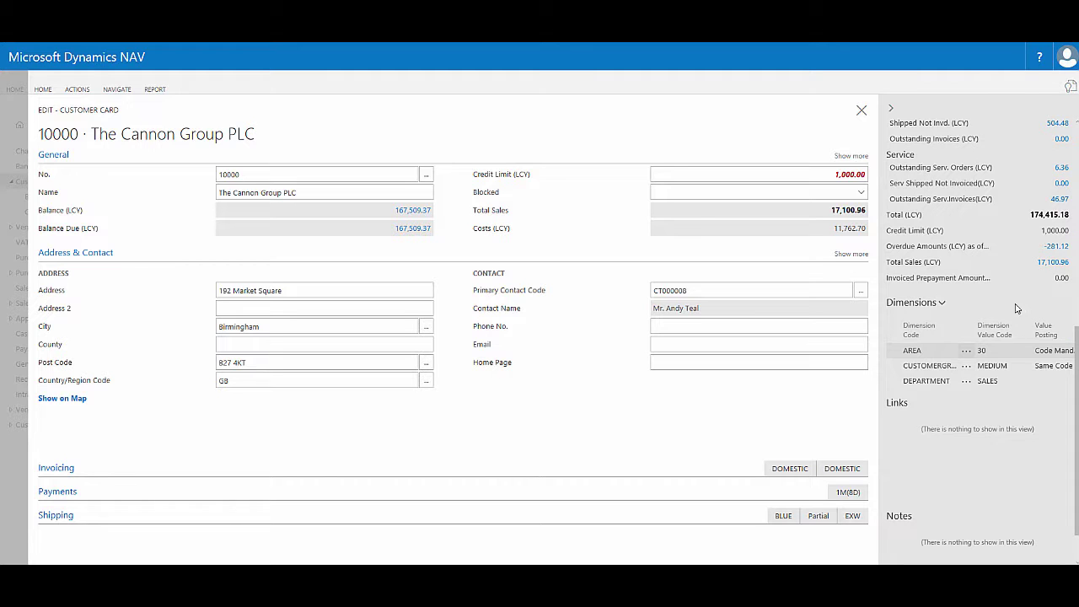
pyautogui.scroll(-1, 993, 304)
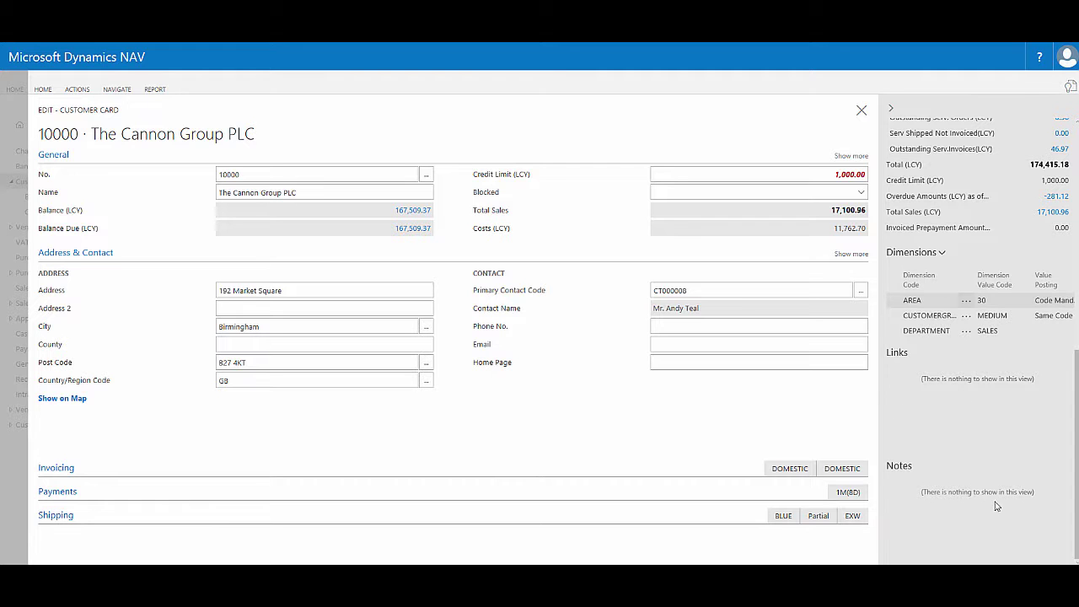
pyautogui.scroll(5, 927, 455)
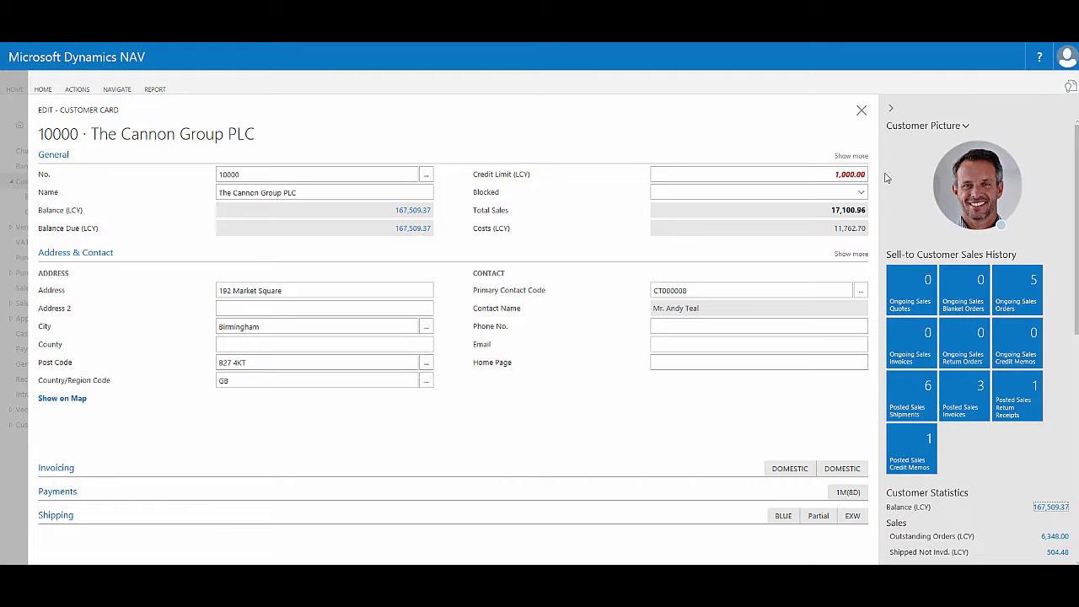
pyautogui.click(892, 113)
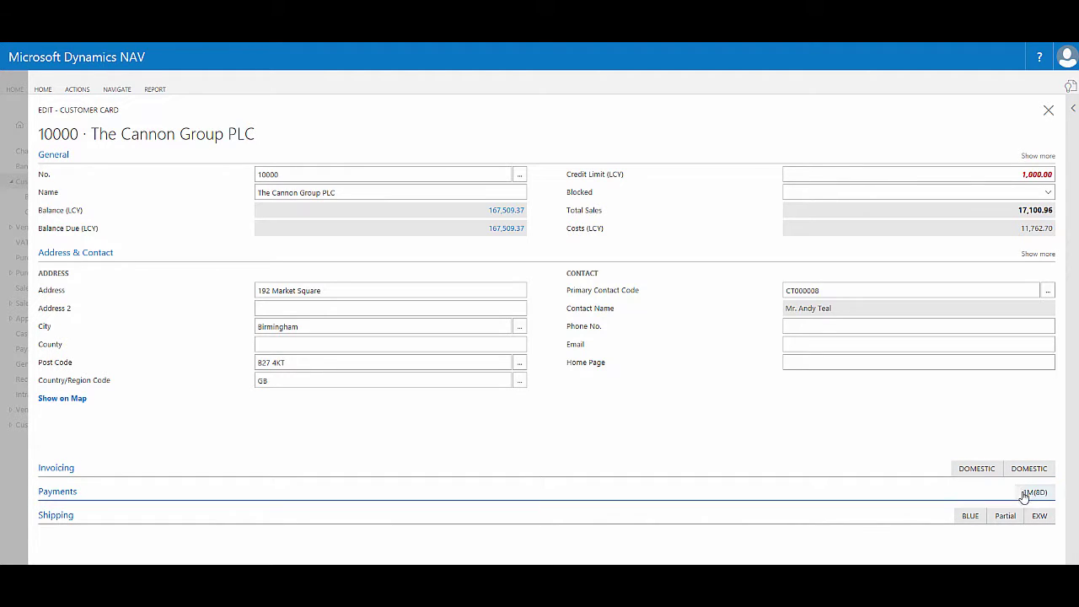
# View the customer's Invoicing fields, and collapse the Invoicing, Address & Contact and General sections of the card.
pyautogui.click(788, 473)
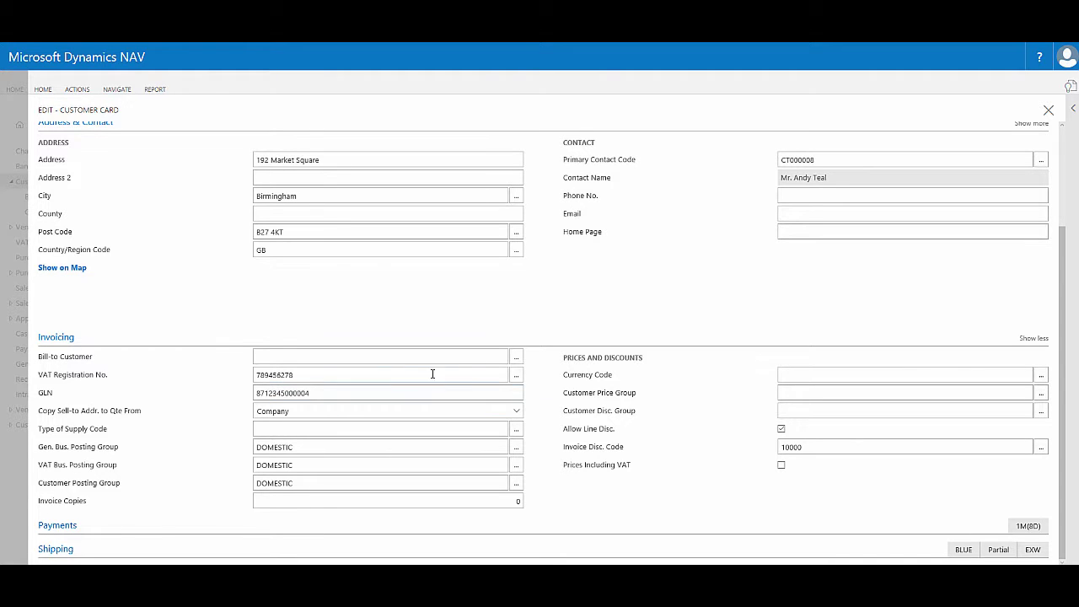
pyautogui.click(187, 341)
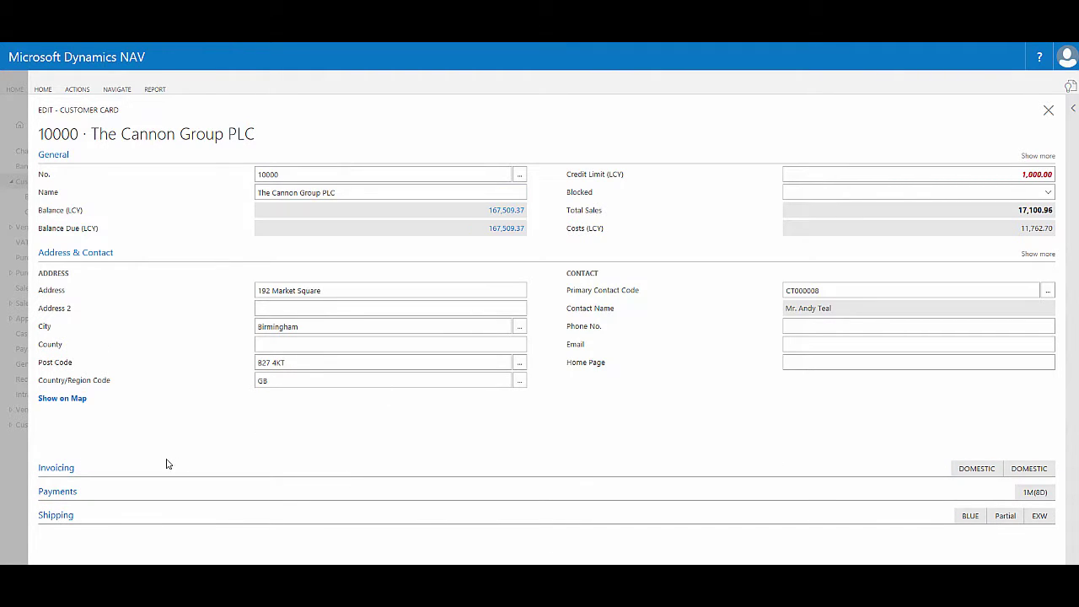
pyautogui.click(174, 251)
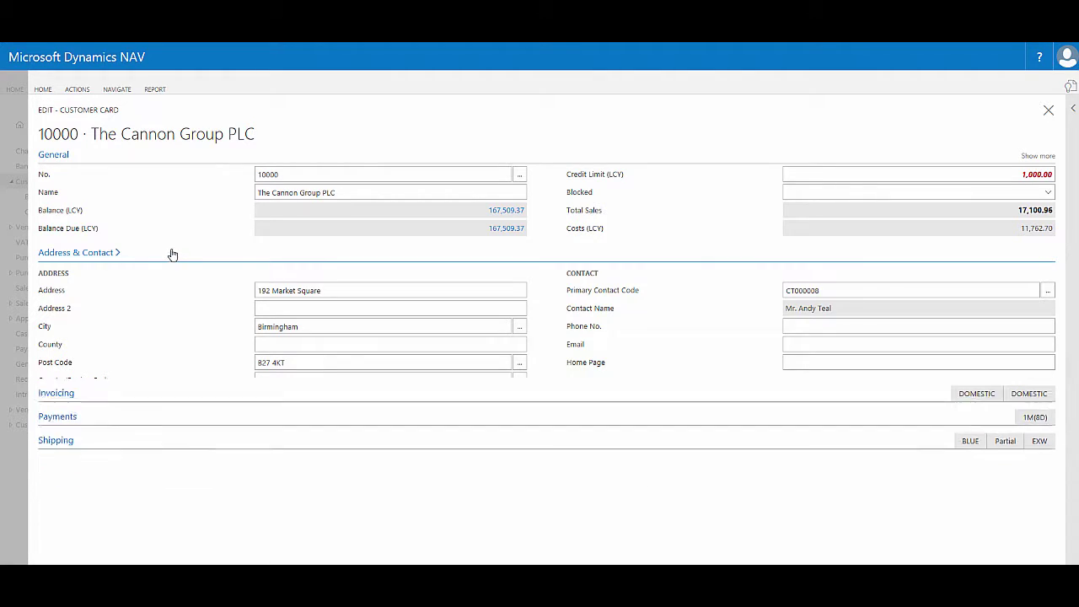
pyautogui.click(142, 157)
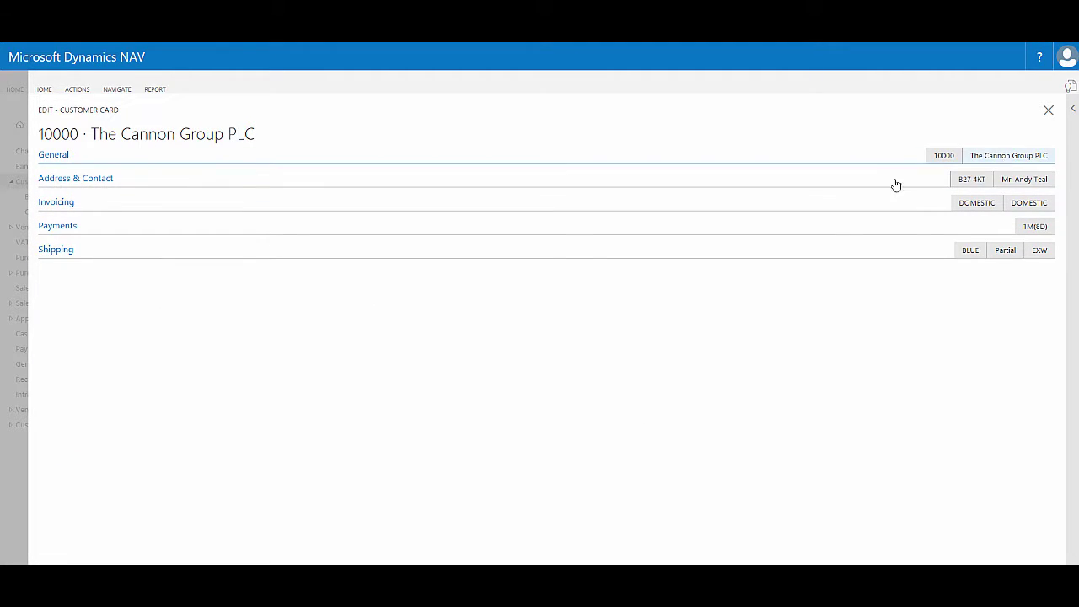
# Expand the General, Address & Contact and Invoicing sections one after another, and collapse every section again.
pyautogui.click(74, 159)
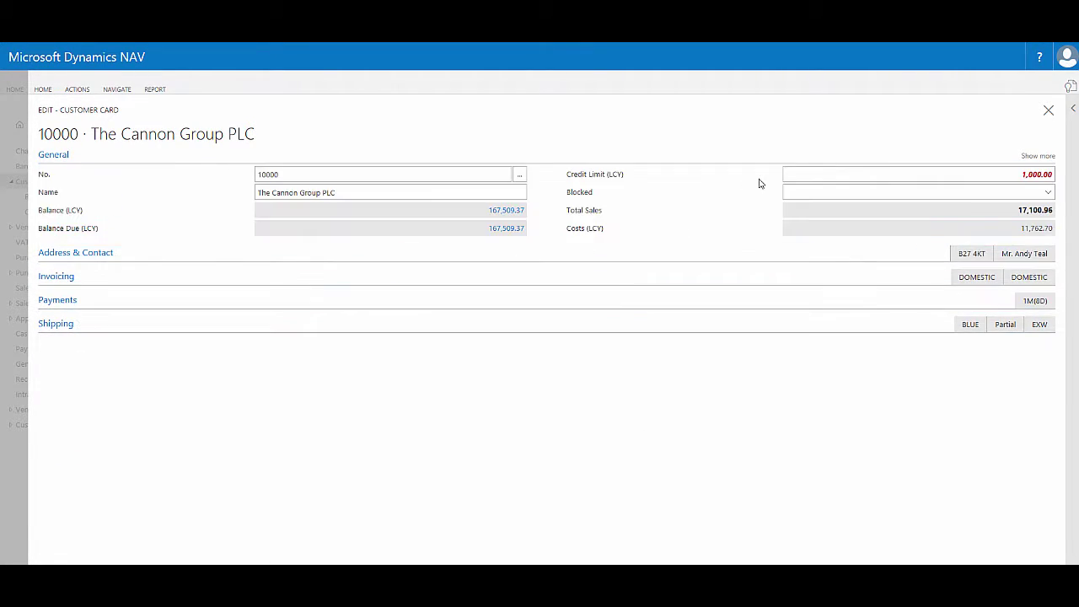
pyautogui.click(145, 265)
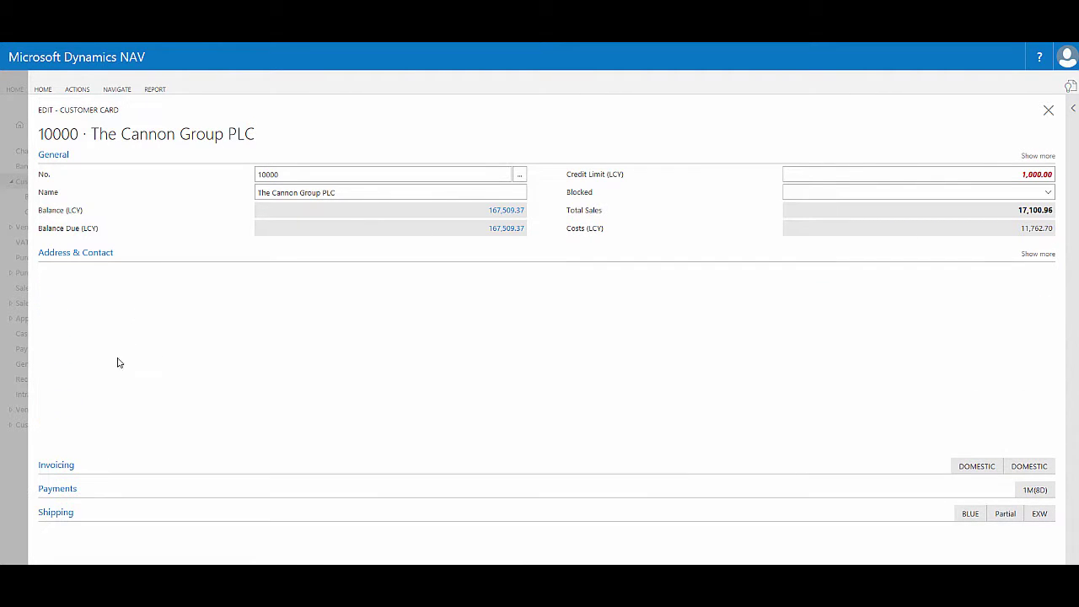
pyautogui.click(96, 473)
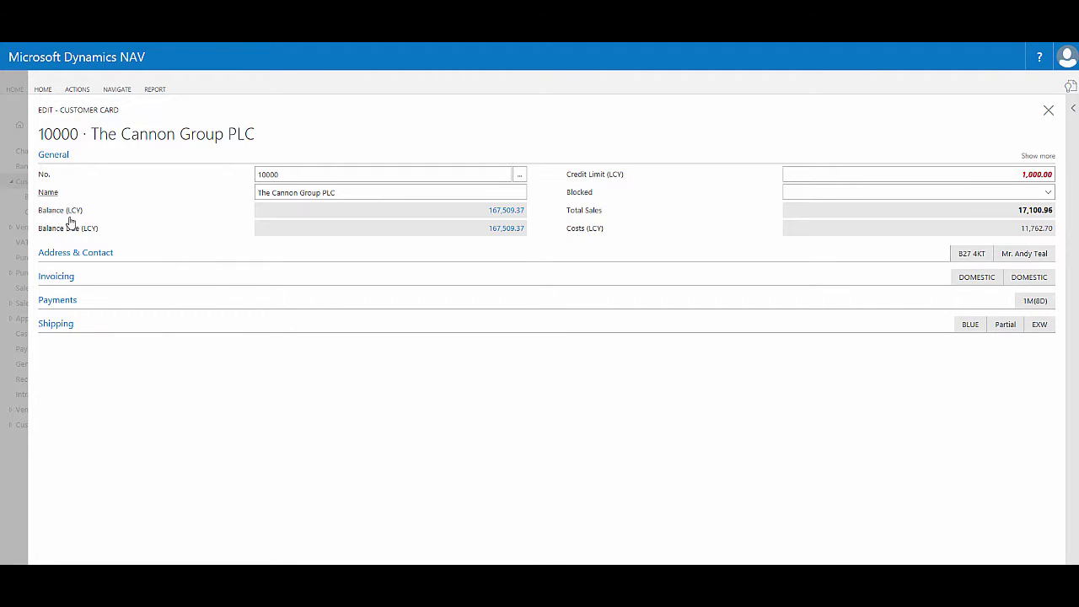
pyautogui.click(110, 157)
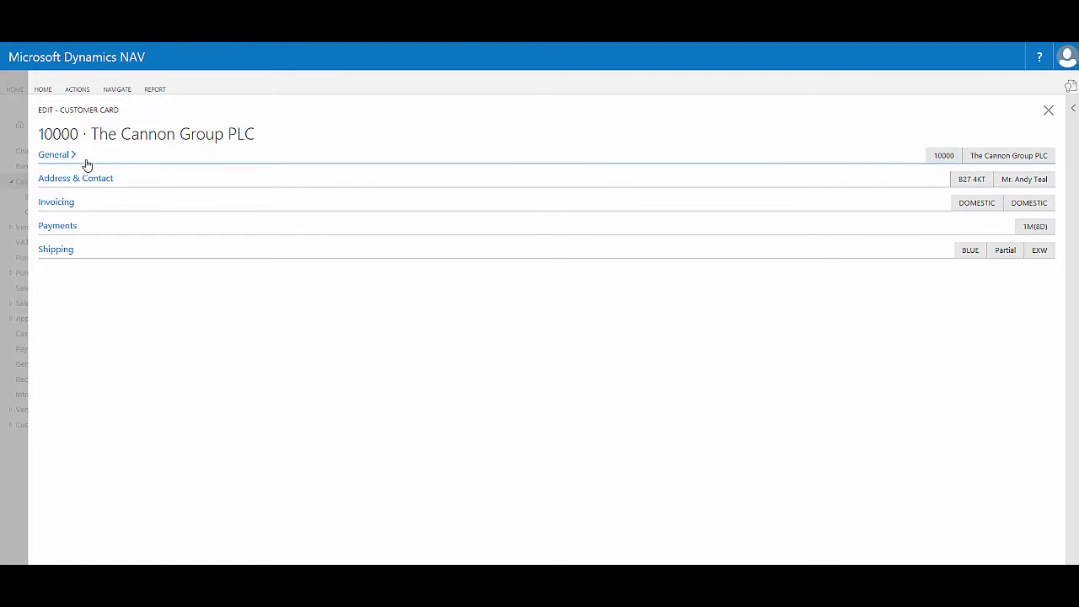
# View the General section with its additional fields shown, restore the shorter field list, and collapse the section.
pyautogui.click(780, 160)
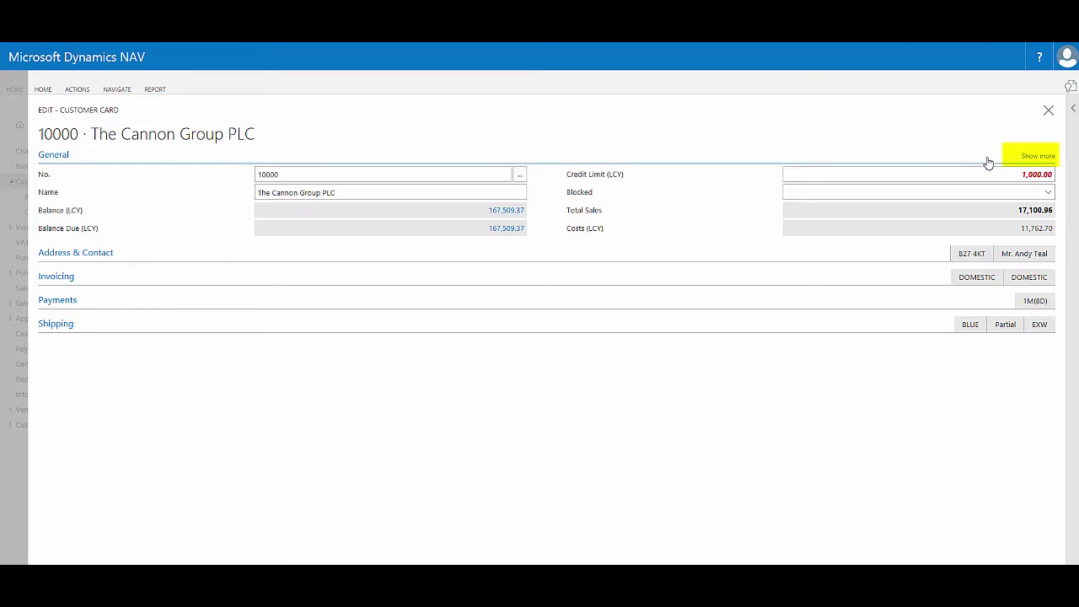
pyautogui.click(1033, 158)
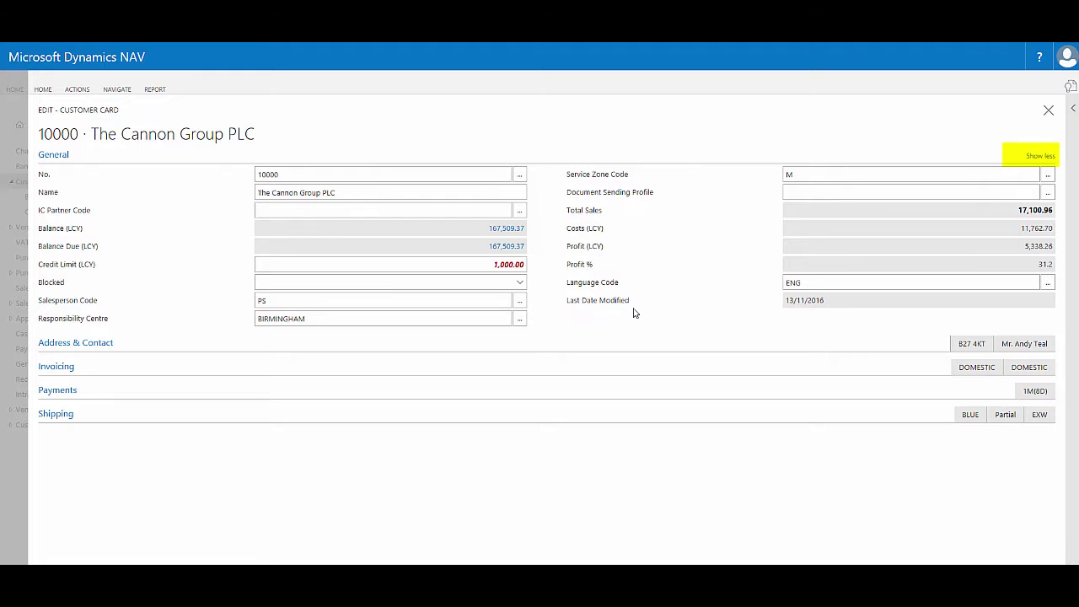
pyautogui.click(1035, 158)
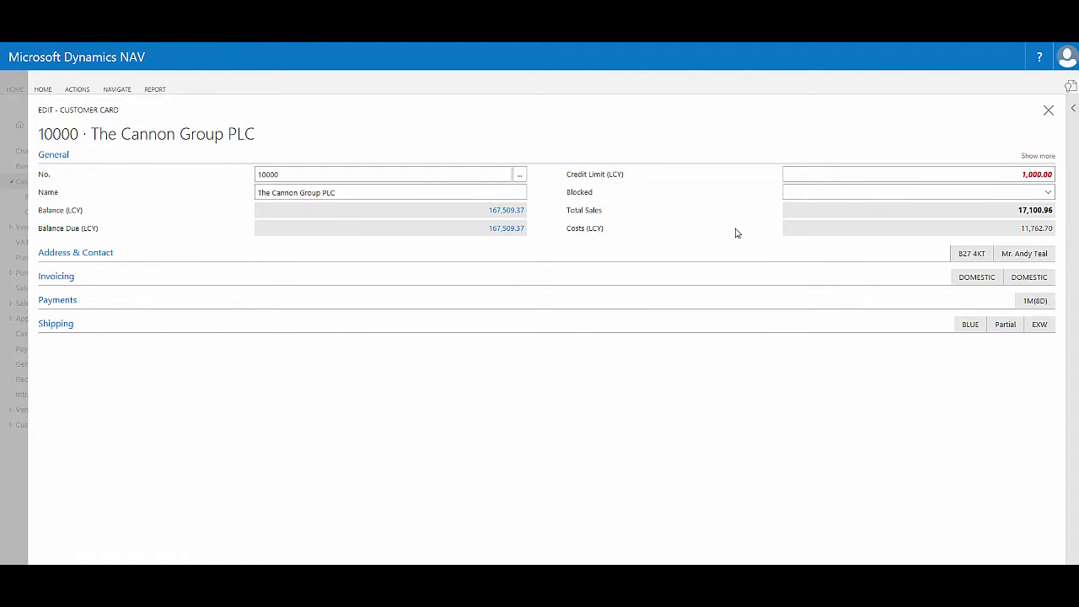
pyautogui.click(619, 161)
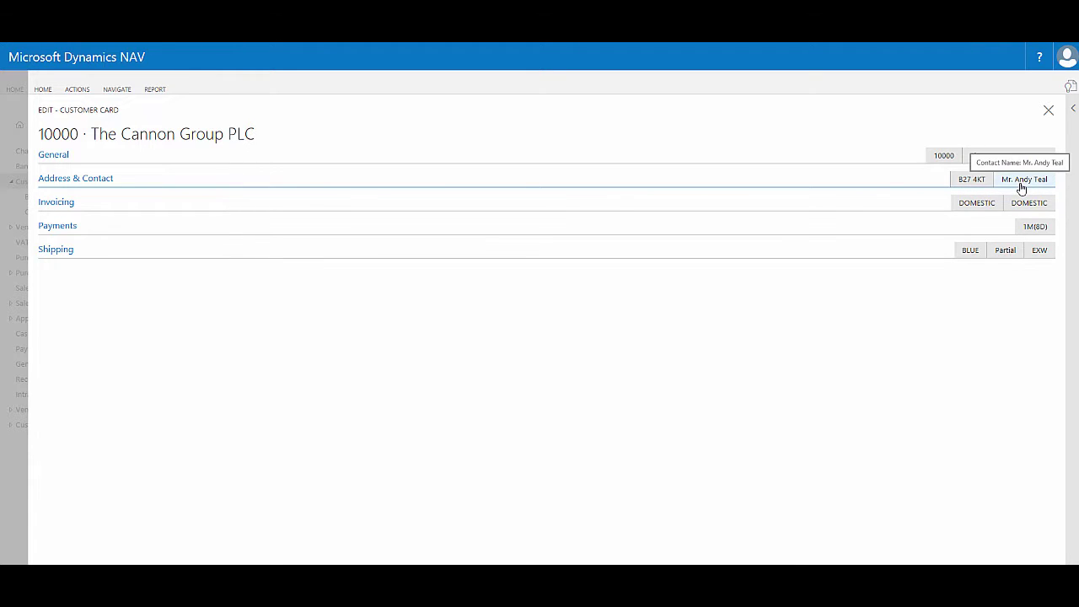
# Expand the Address & Contact section, show its additional fields, and collapse the section.
pyautogui.click(878, 183)
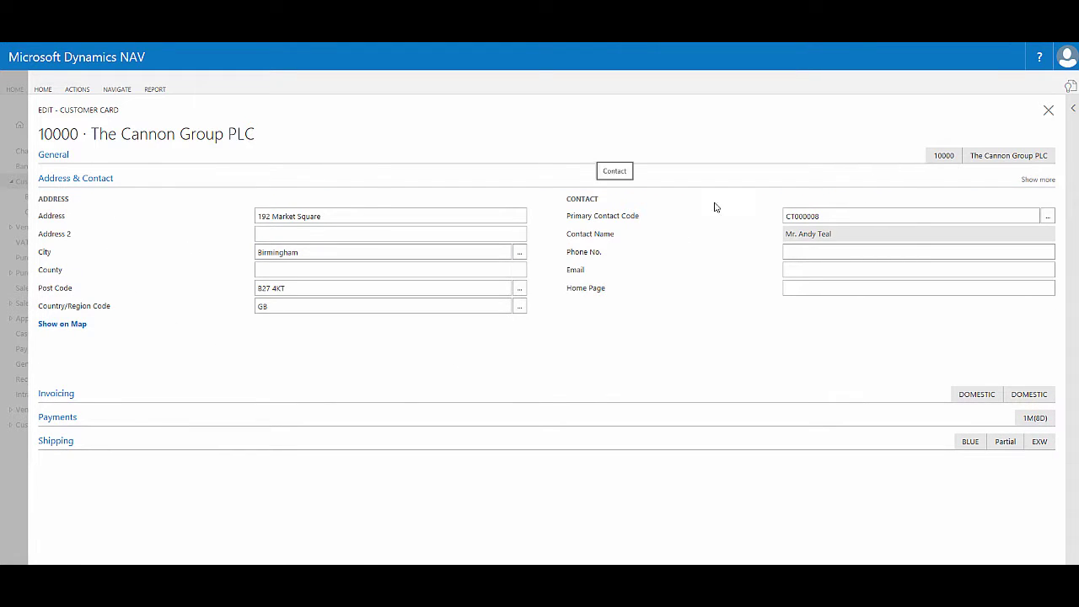
pyautogui.click(1033, 181)
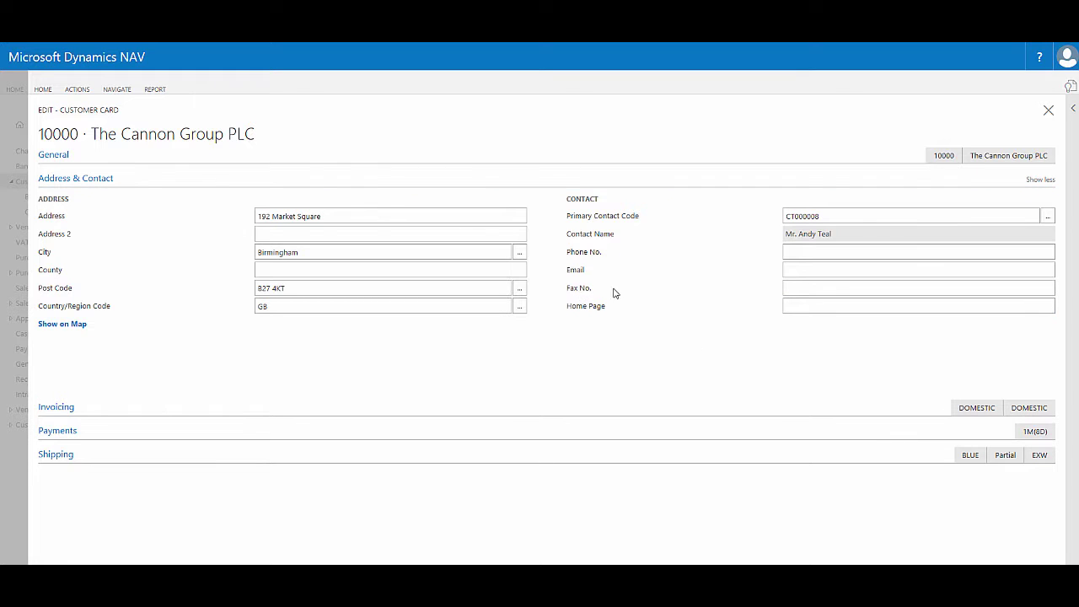
pyautogui.click(438, 181)
# Expand the Invoicing section, reduce it to the shorter field list, and show its additional fields again.
pyautogui.click(453, 203)
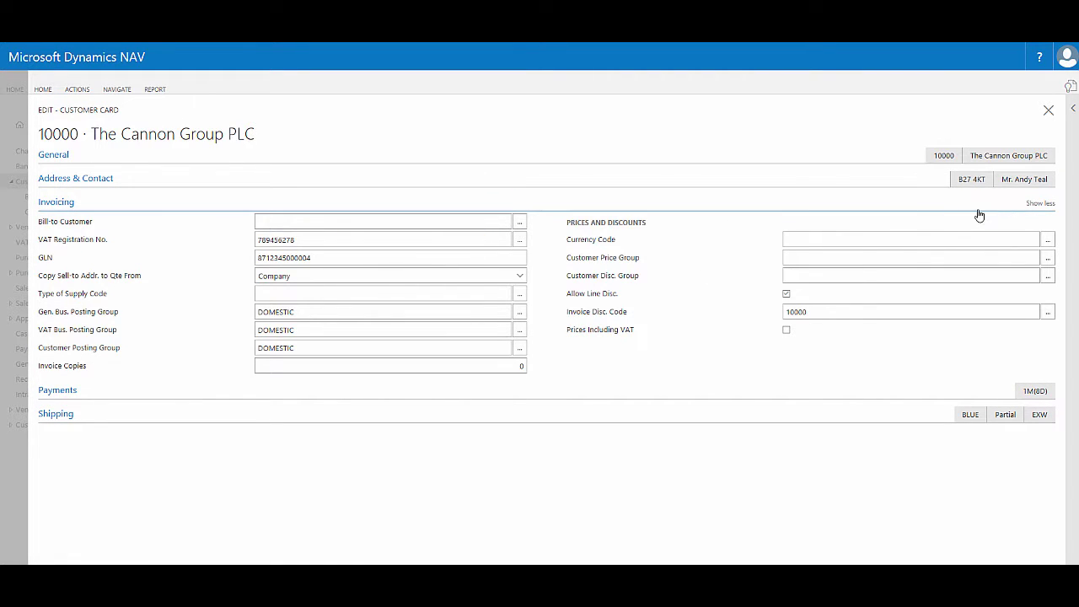
pyautogui.click(1040, 204)
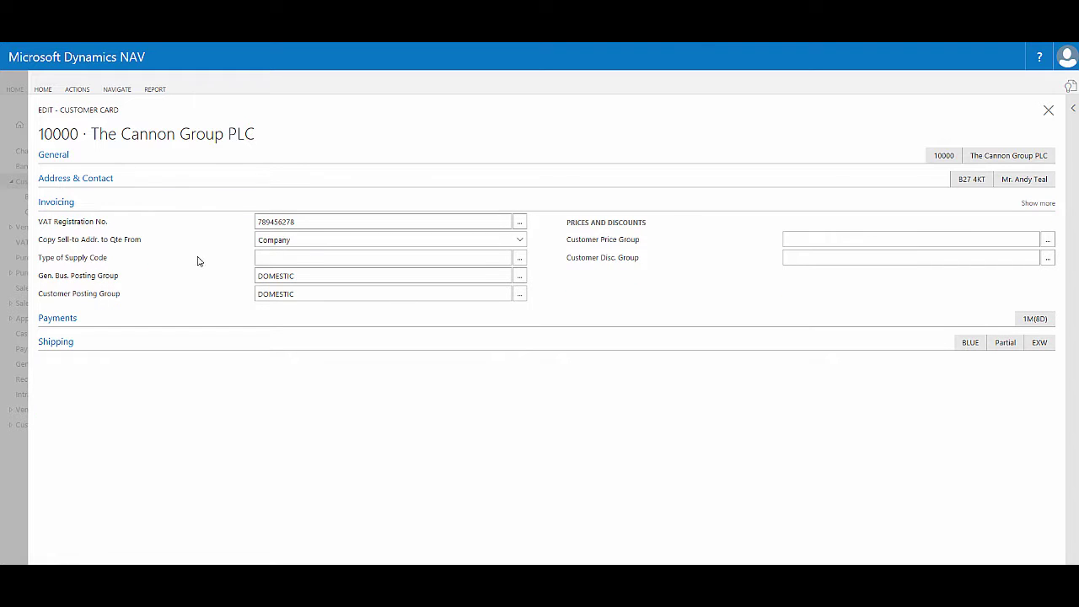
pyautogui.click(1036, 204)
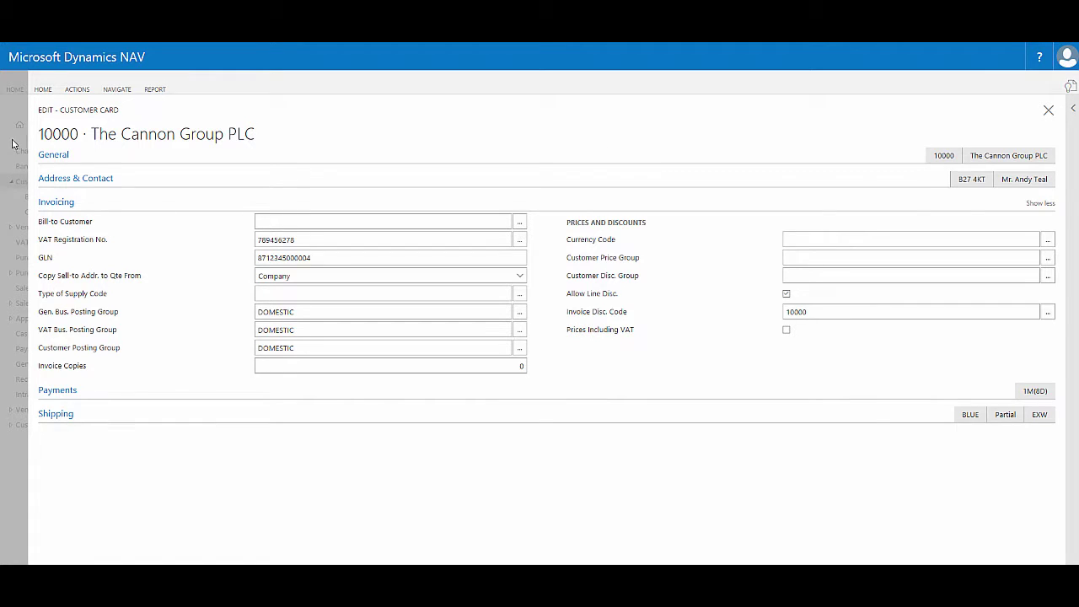
# Open the cards of The Cannon Group PLC and Selangorian Ltd. from the customer list to compare their section layout, closing each one.
pyautogui.click(21, 192)
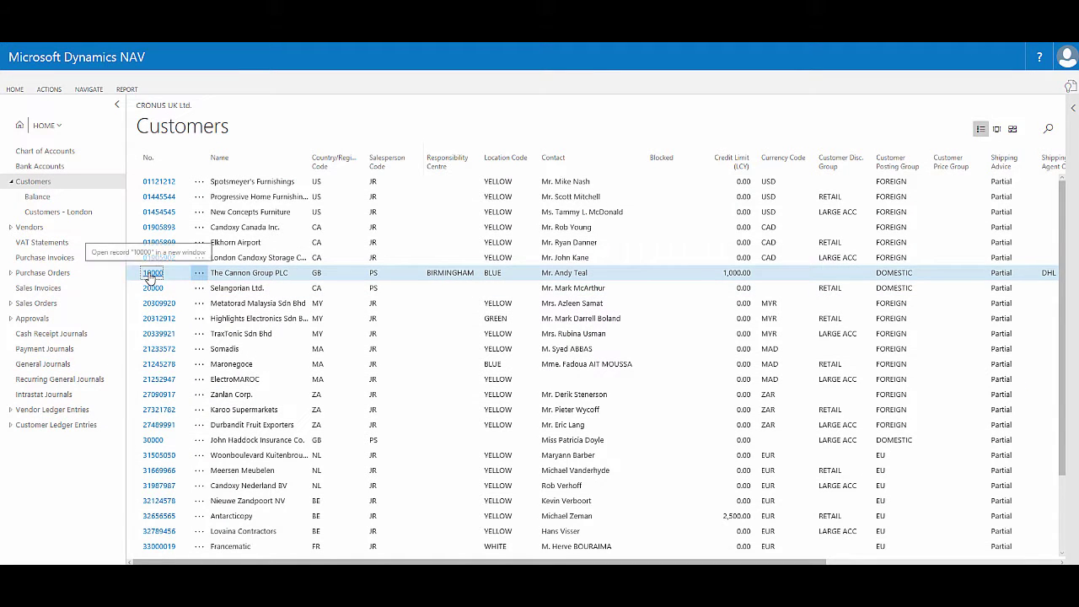
pyautogui.press('Return')
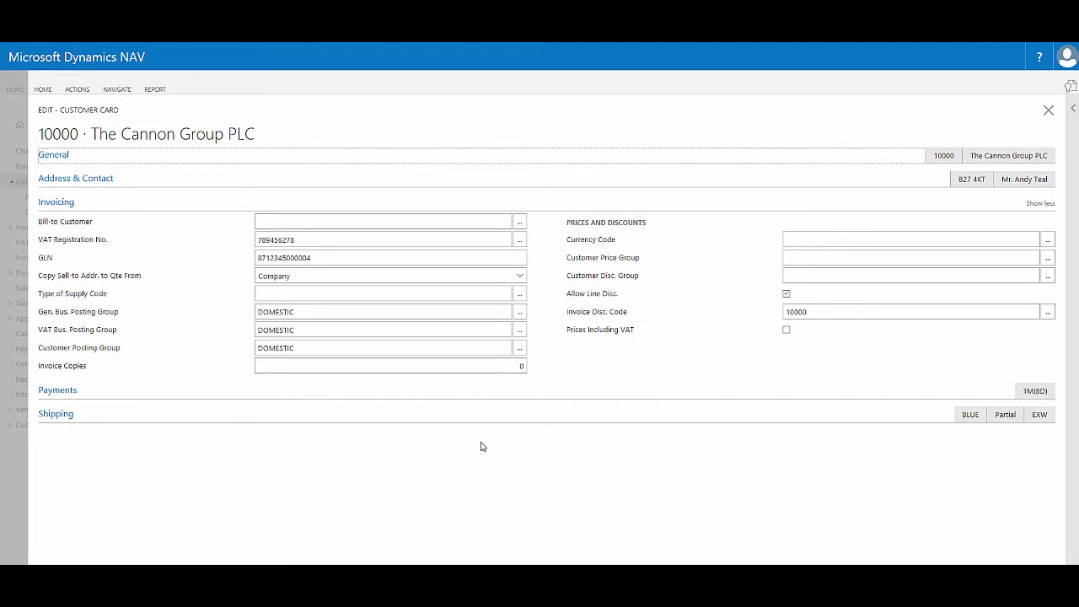
pyautogui.click(1048, 110)
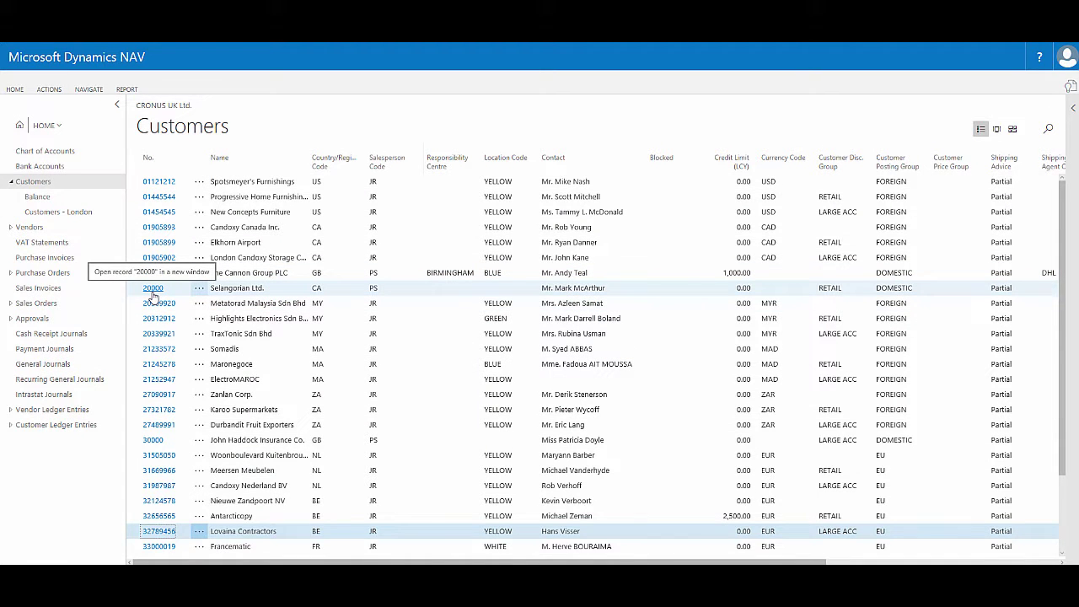
pyautogui.click(153, 289)
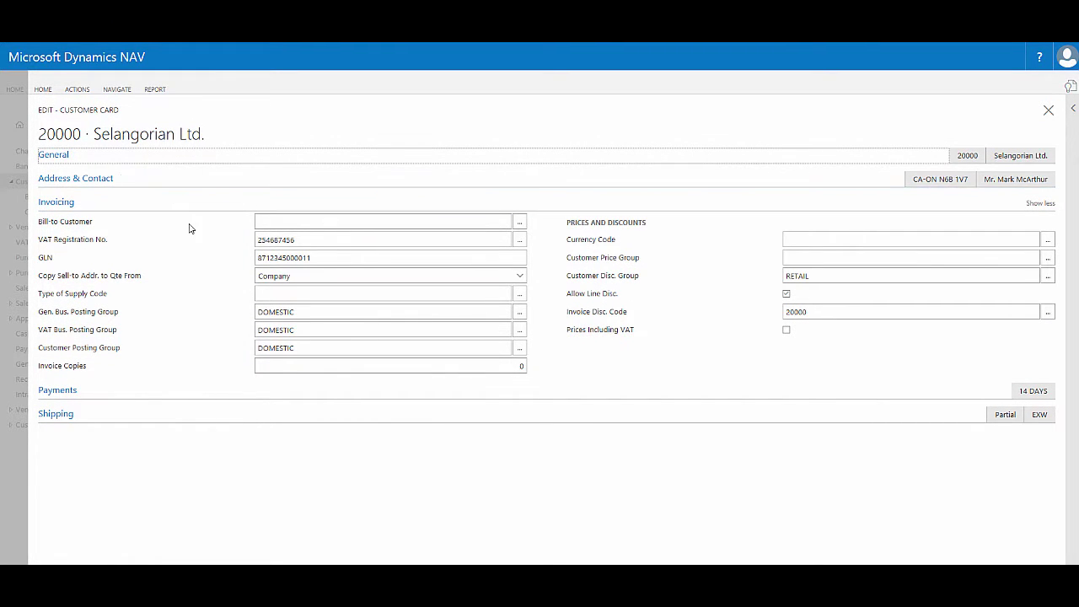
pyautogui.click(1048, 109)
# Reopen The Cannon Group PLC card, expand Invoicing, read the tooltips of Contact Name and a posting group field, and close the card.
pyautogui.click(152, 272)
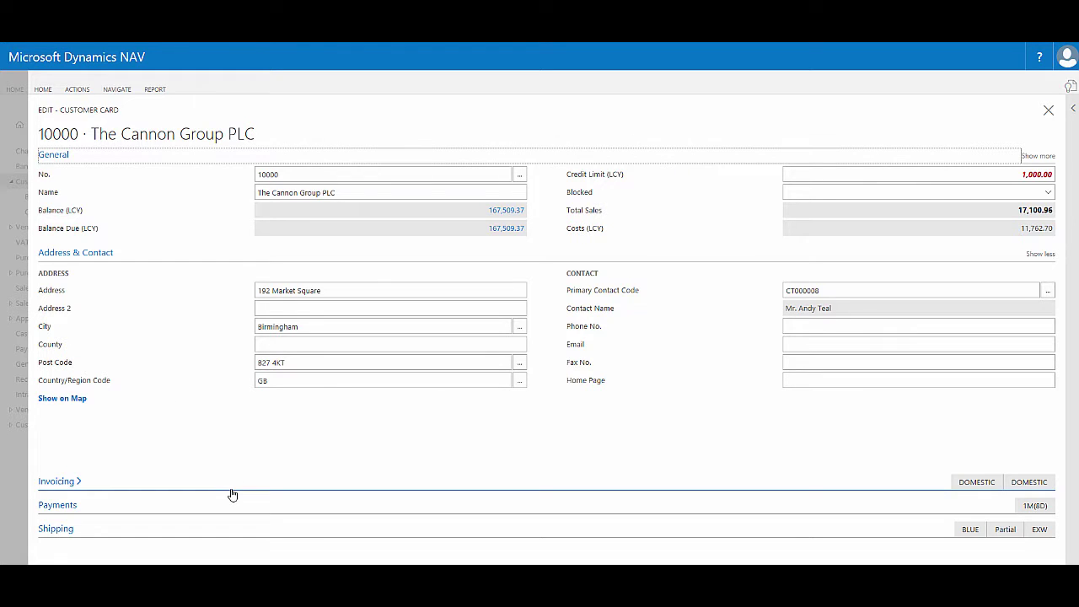
pyautogui.click(55, 482)
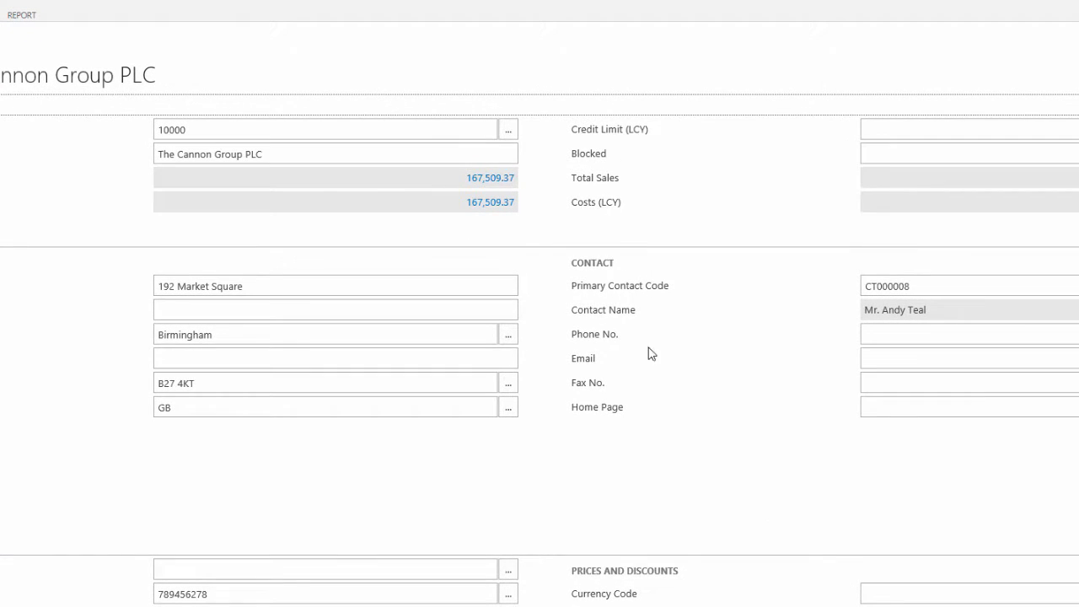
pyautogui.moveTo(602, 315)
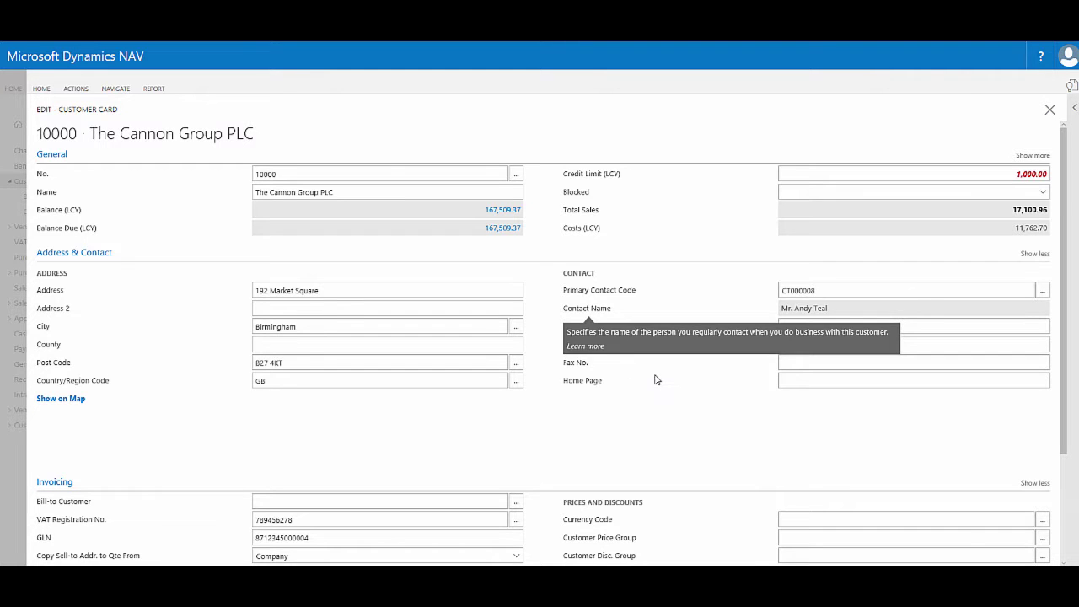
pyautogui.scroll(-3, 190, 461)
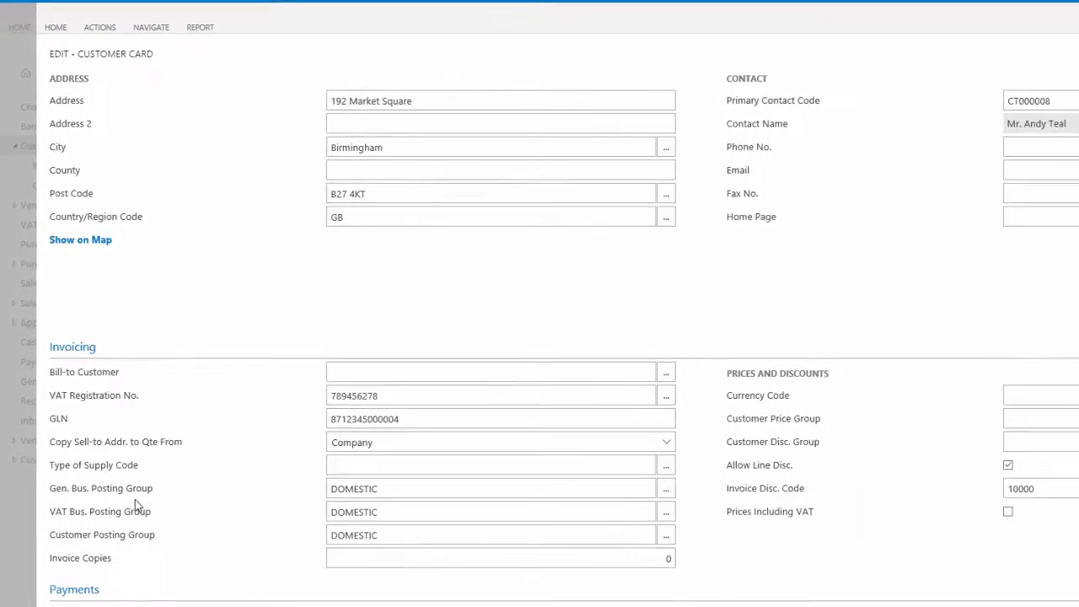
pyautogui.moveTo(147, 501)
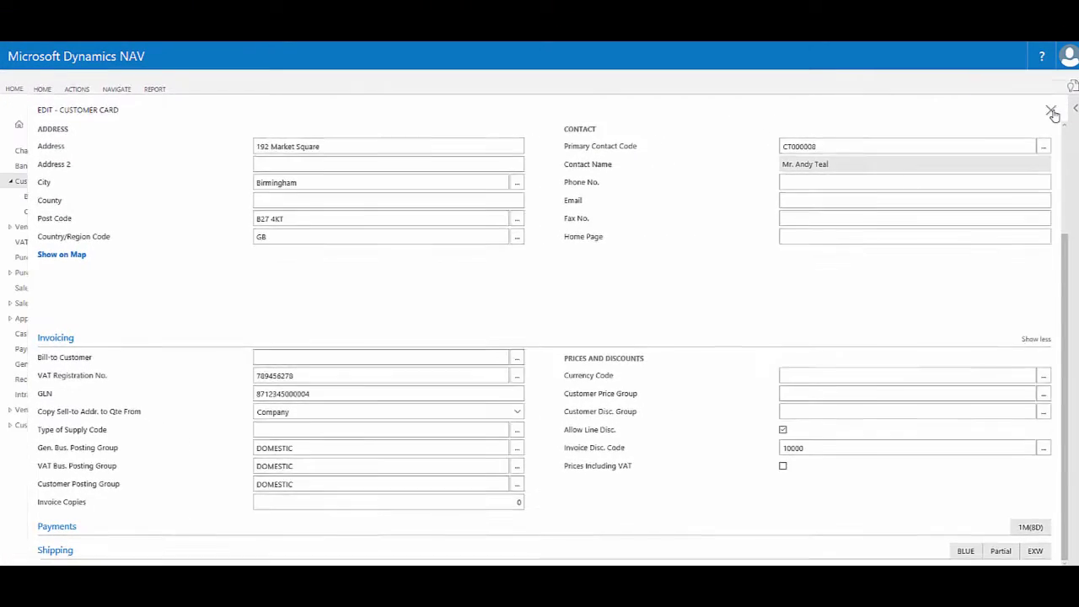
pyautogui.click(1052, 113)
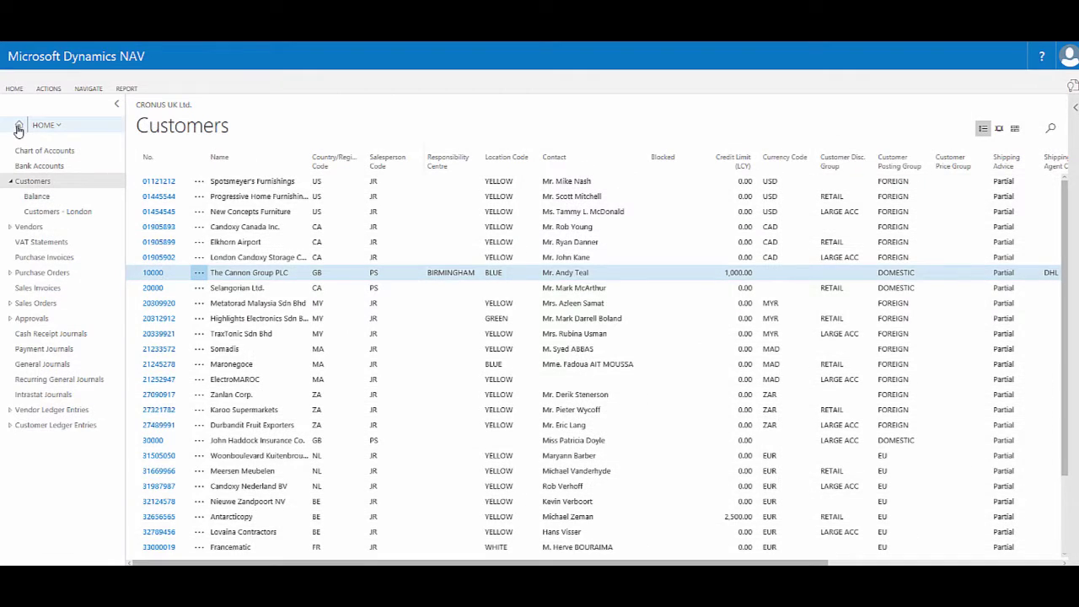
# Open the item list from the home page, show it as tiles, and open the item card of the blue LONDON Swivel Chair.
pyautogui.click(18, 129)
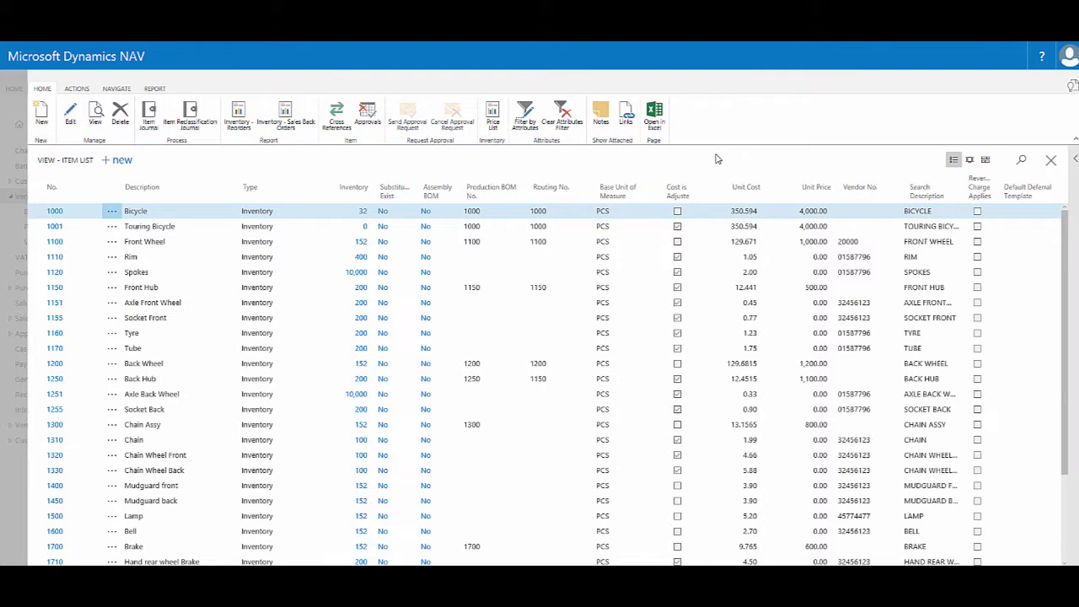
pyautogui.click(983, 160)
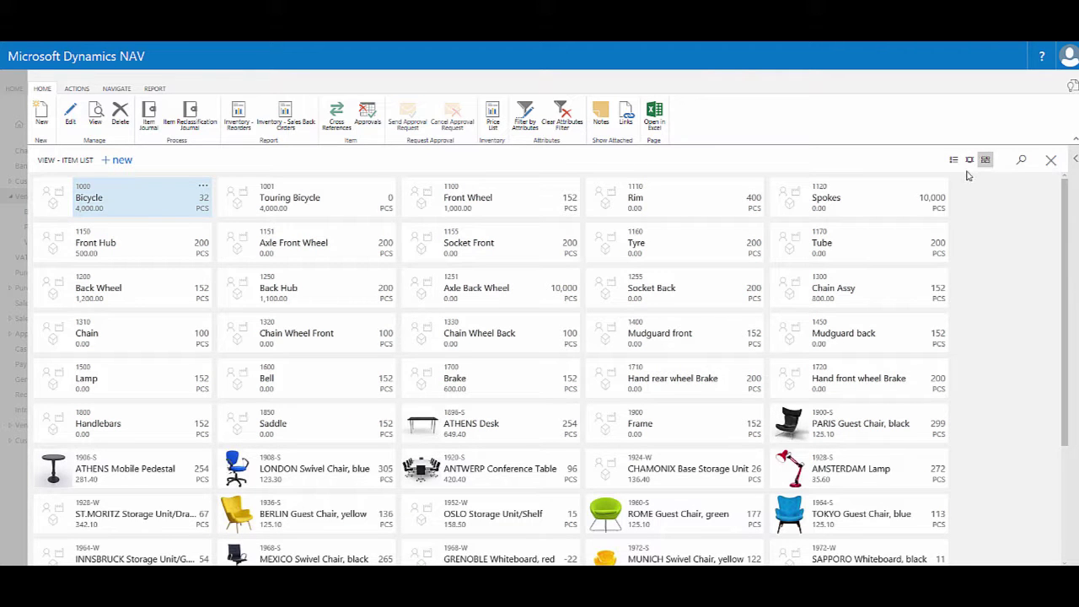
pyautogui.scroll(-3, 985, 330)
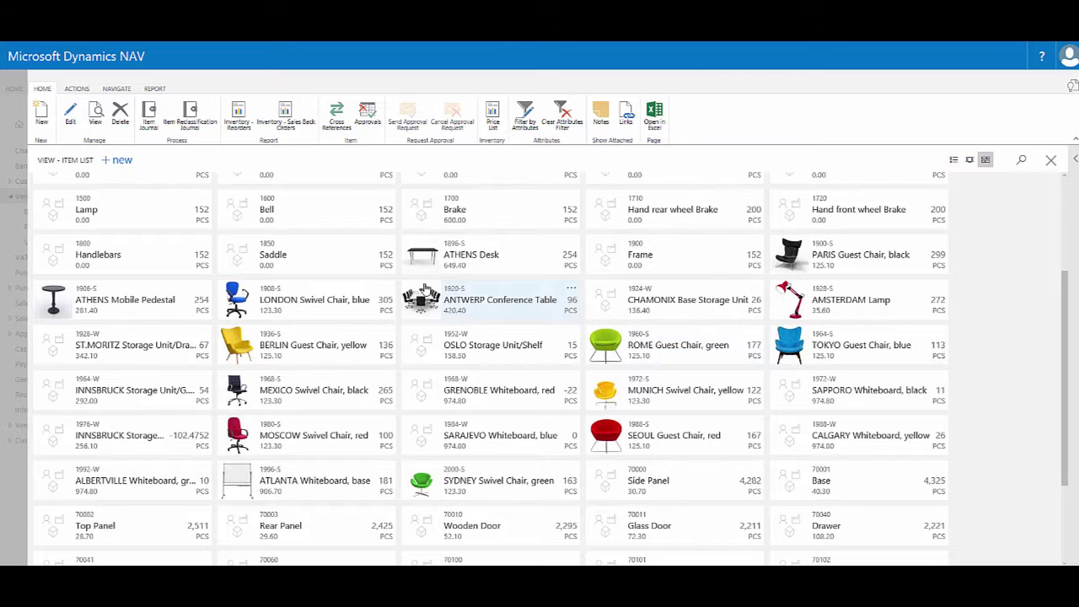
pyautogui.click(318, 315)
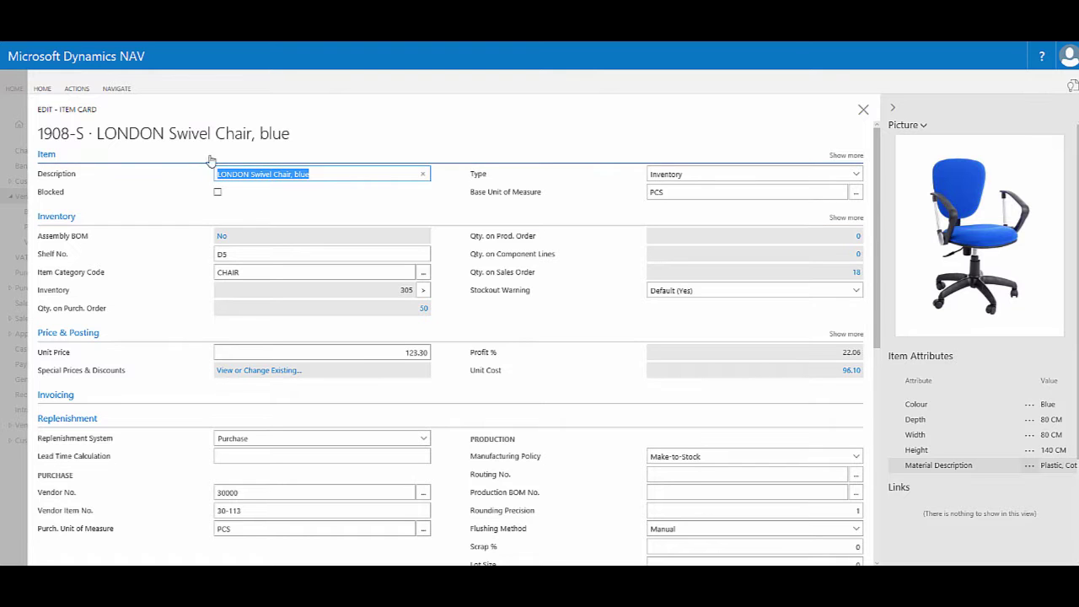
# Review the item card's Home ribbon commands and its Picture, Item Attributes, Links and Notes FactBoxes, and collapse the FactBox pane.
pyautogui.click(42, 89)
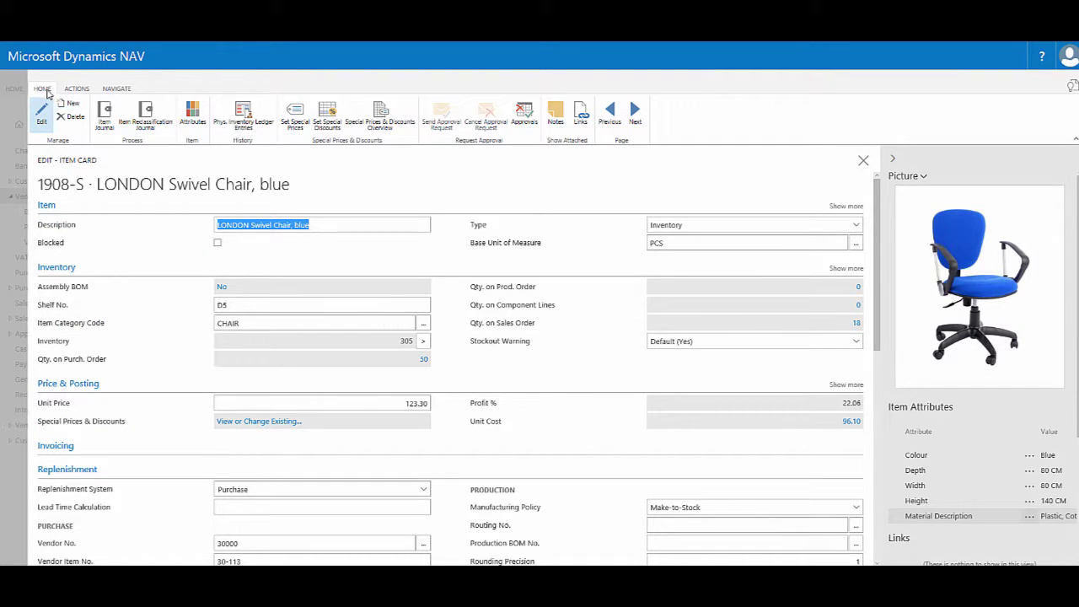
pyautogui.click(44, 89)
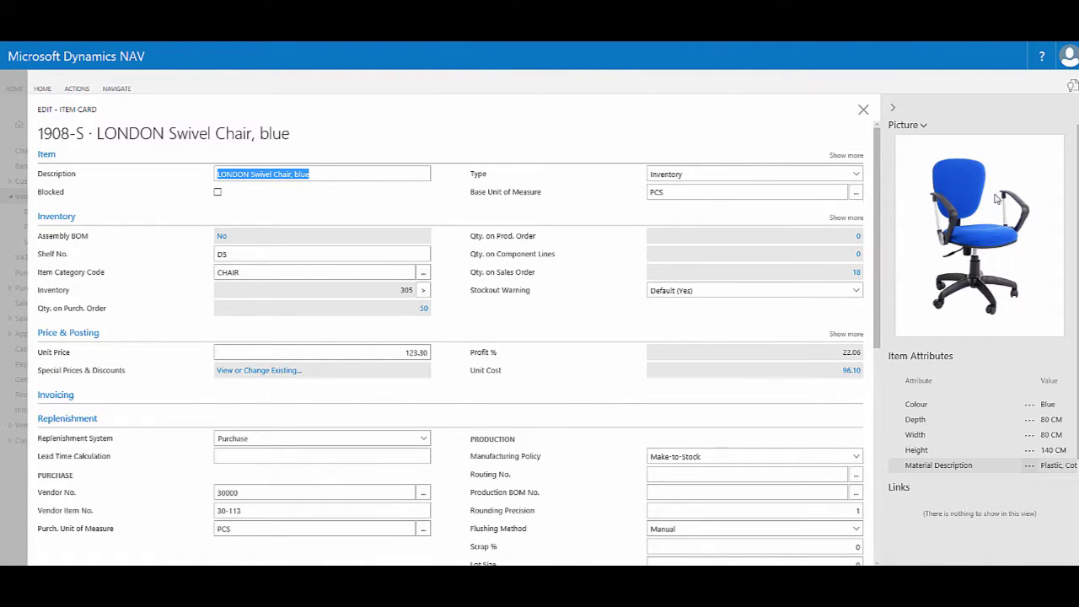
pyautogui.scroll(-3, 1009, 194)
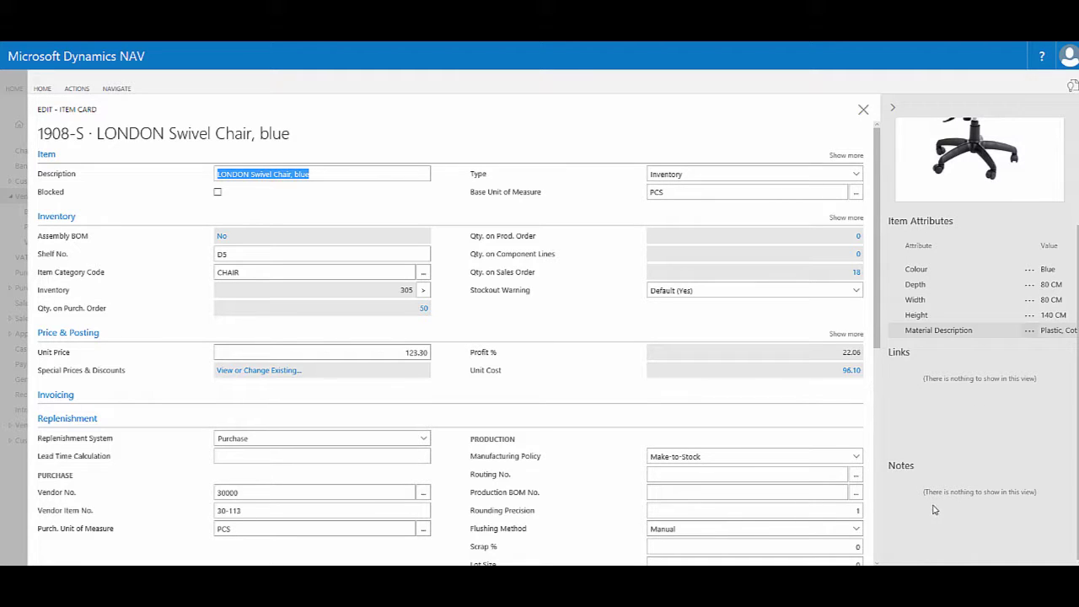
pyautogui.scroll(3, 998, 414)
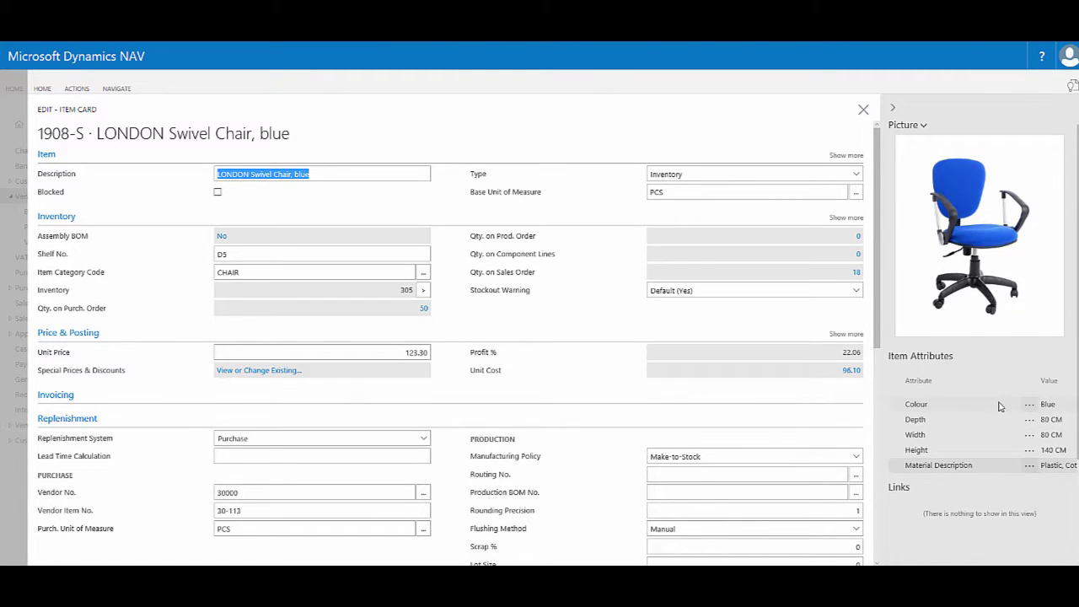
pyautogui.click(893, 111)
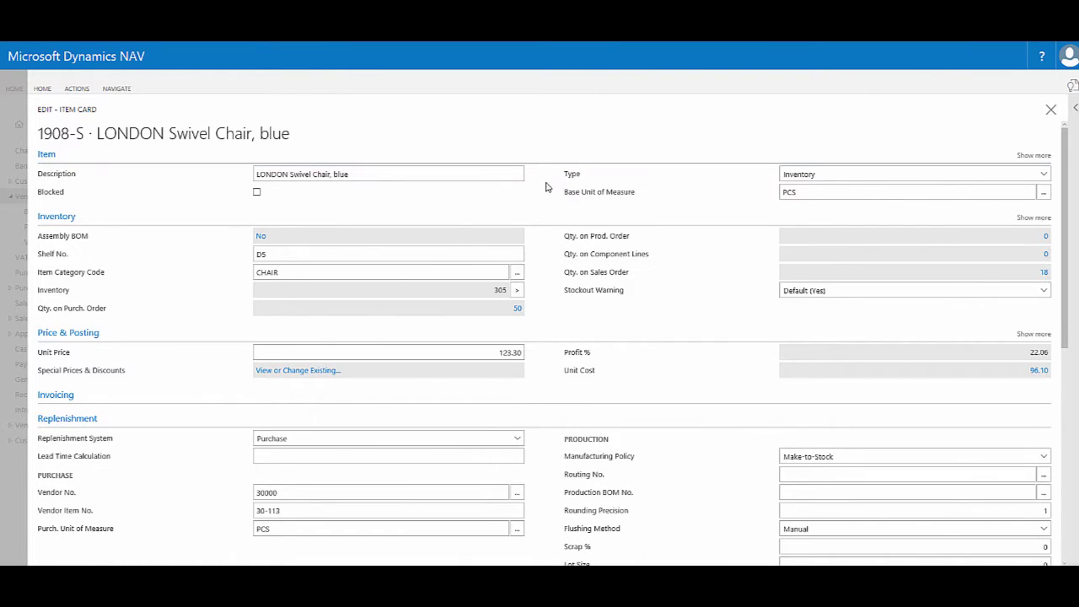
# Collapse all expanded sections of the item card, from Item, Inventory and Price & Posting through Replenishment and Planning to Item Tracking and Warehouse.
pyautogui.click(166, 157)
pyautogui.click(140, 178)
pyautogui.click(132, 203)
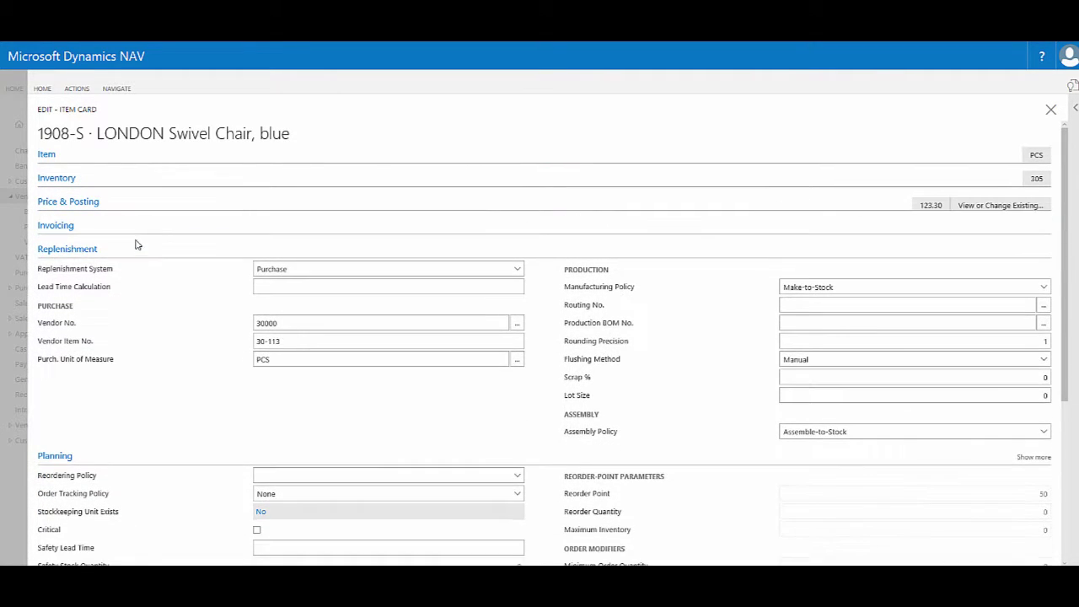
pyautogui.click(132, 250)
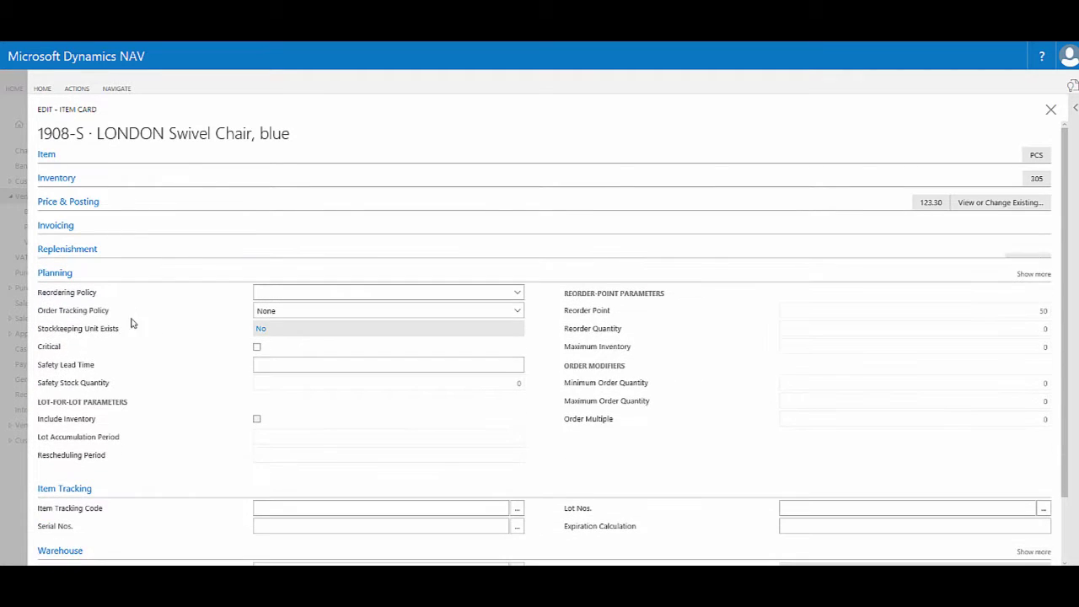
pyautogui.click(124, 280)
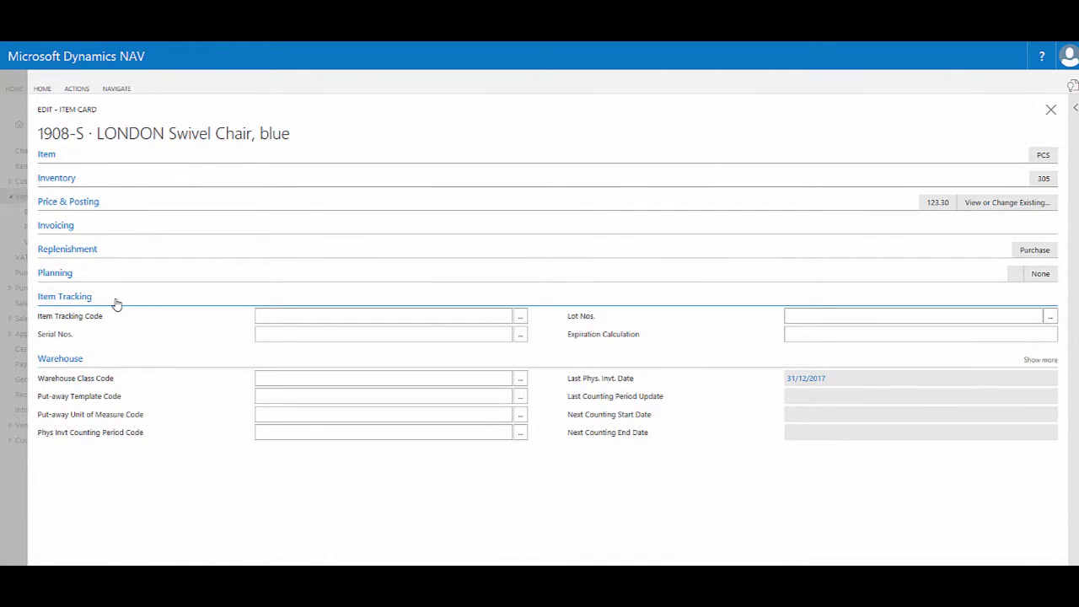
pyautogui.click(113, 299)
pyautogui.click(111, 321)
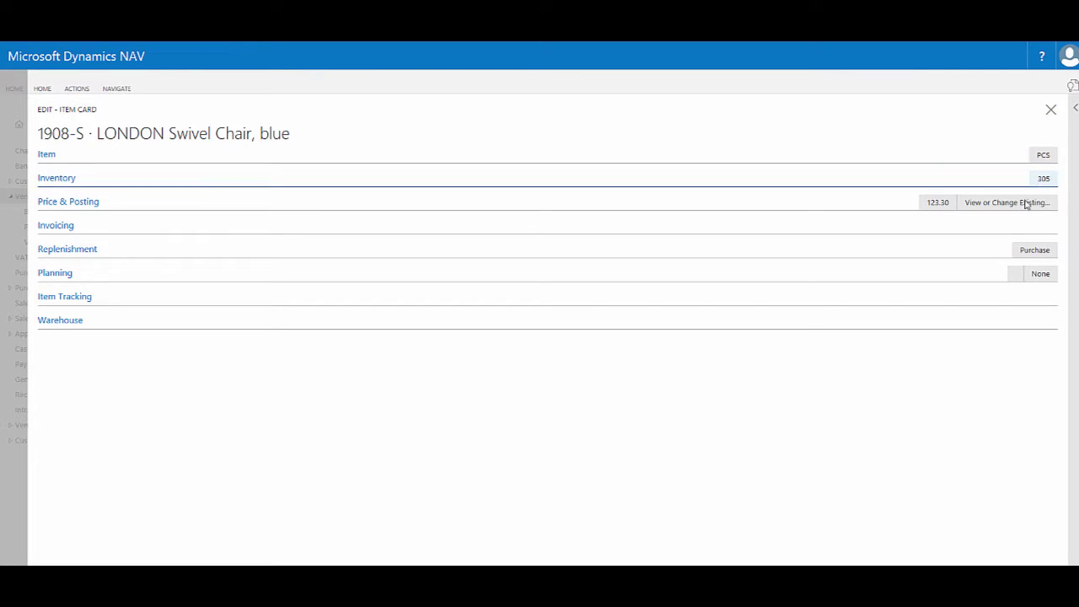
# Expand the Item and Price & Posting sections, view the additional Price & Posting fields, and restore the shorter field list.
pyautogui.click(393, 159)
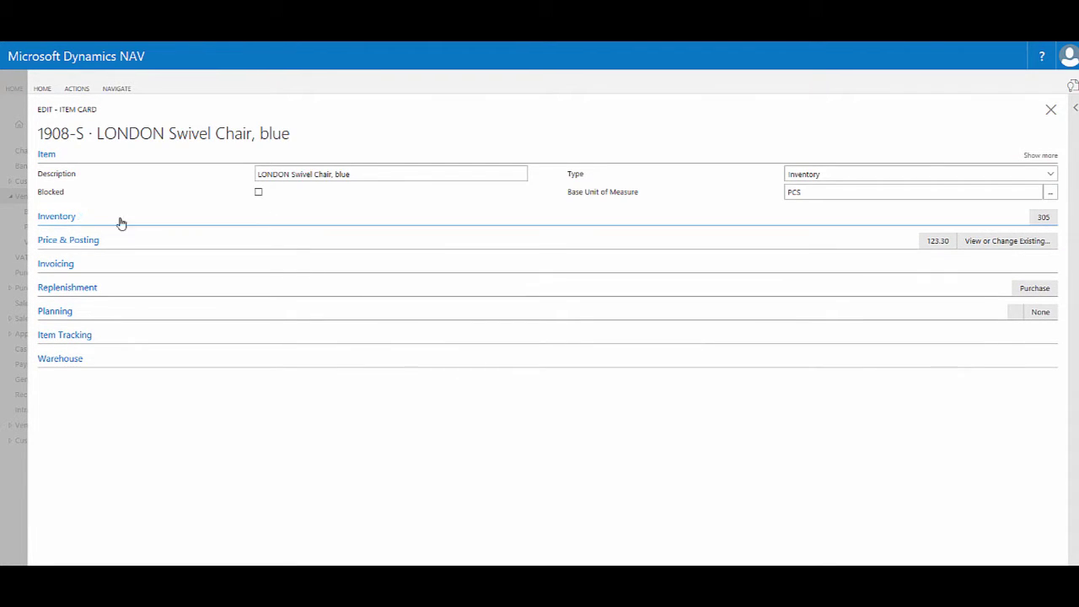
pyautogui.click(181, 247)
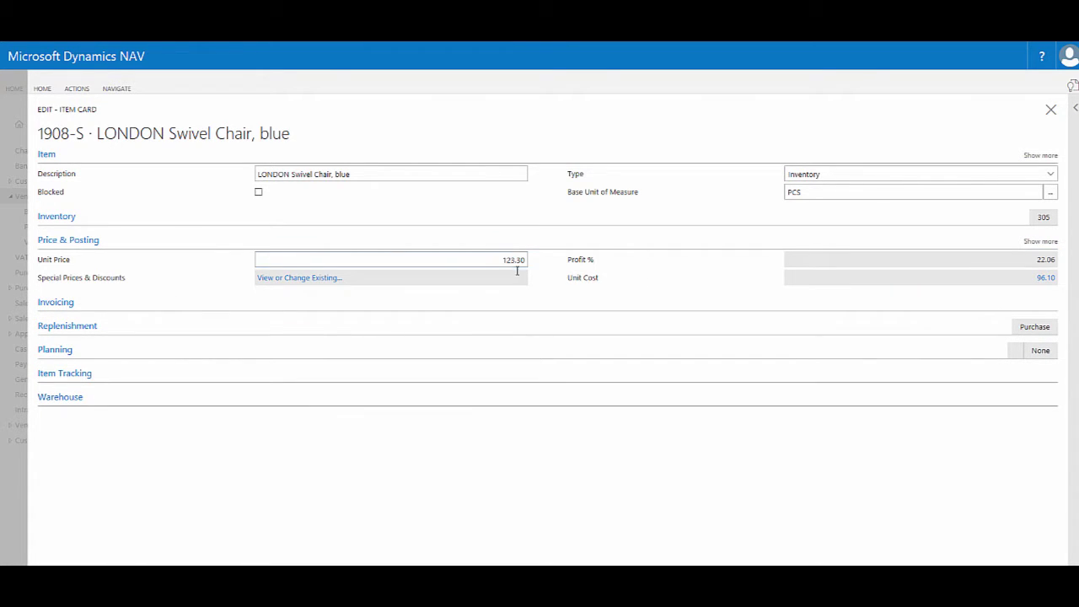
pyautogui.click(1039, 242)
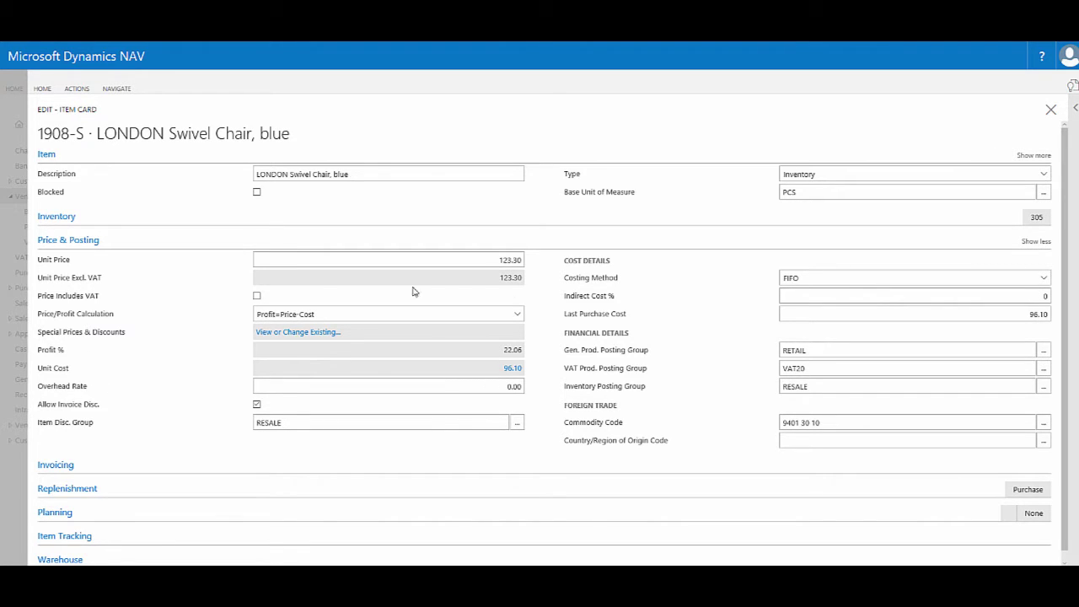
pyautogui.moveTo(603, 283)
pyautogui.click(1036, 241)
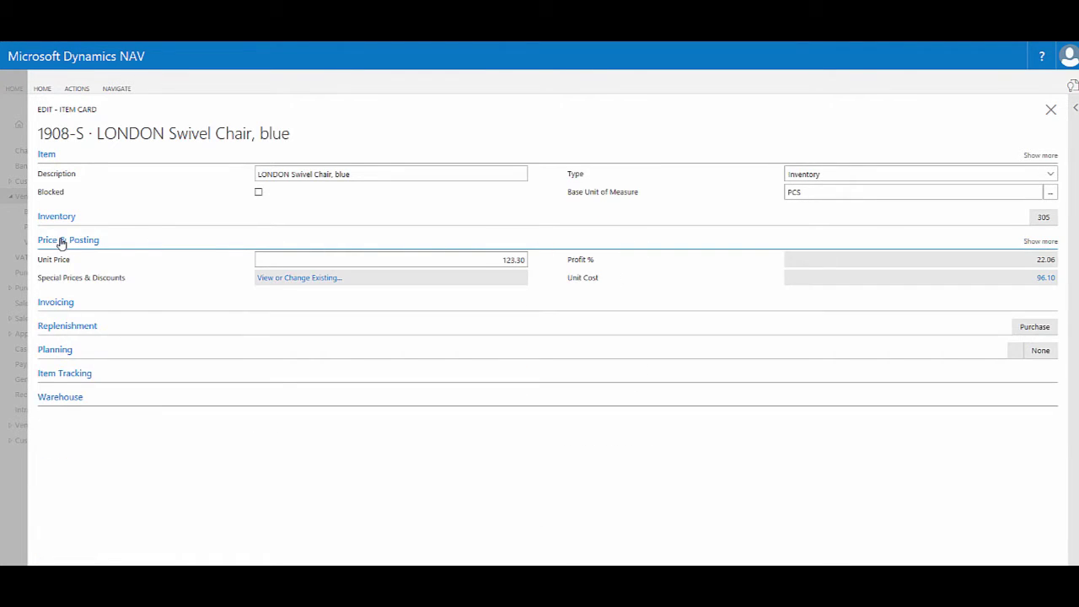
# Collapse the Price & Posting section, expand it again, and show its additional fields.
pyautogui.click(110, 237)
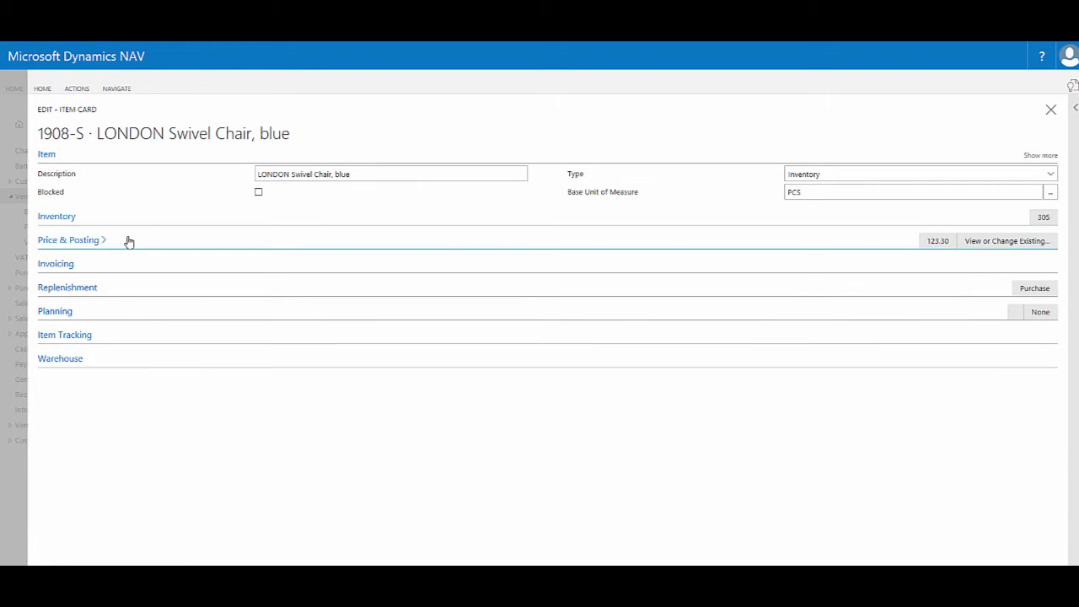
pyautogui.click(889, 243)
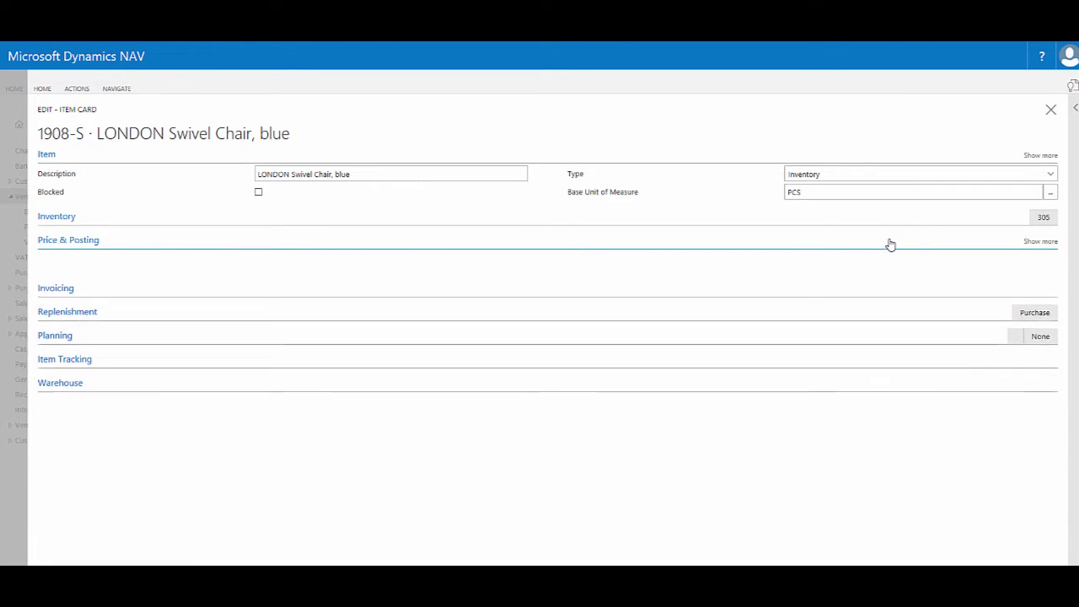
pyautogui.click(1040, 242)
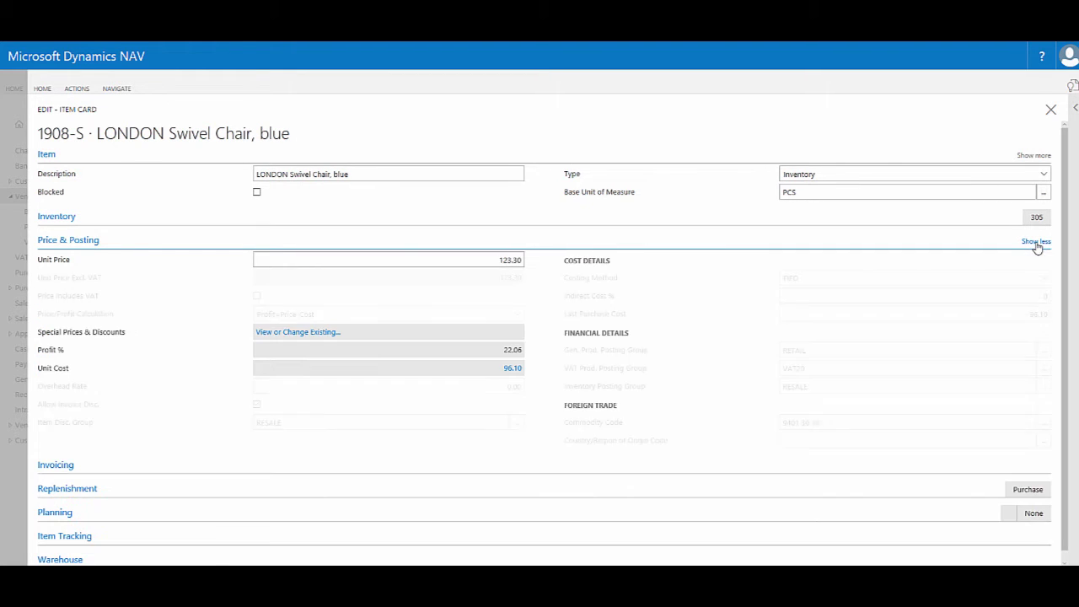